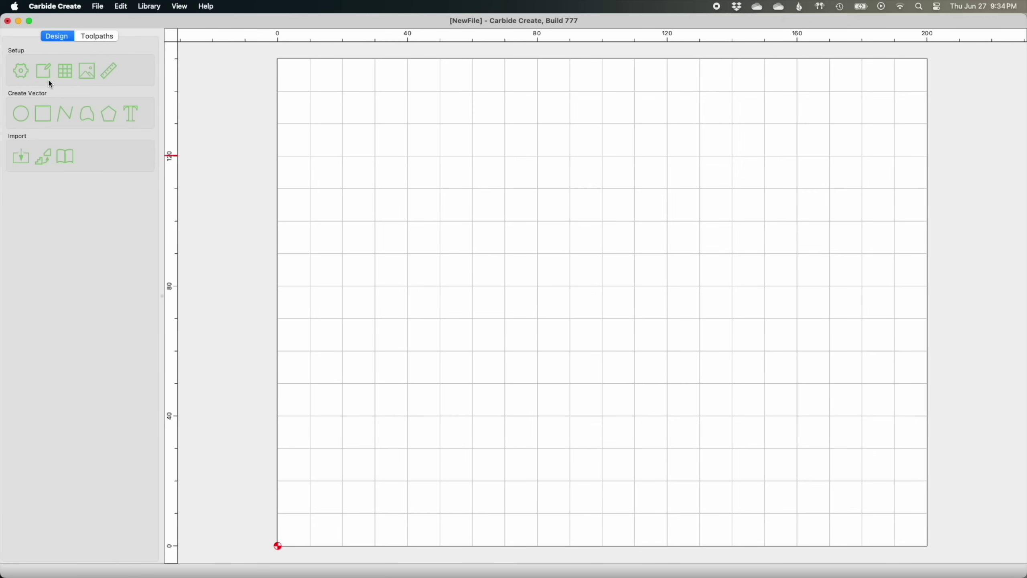
Step: Lower the stock thickness in Job Setup
left_click(23, 73)
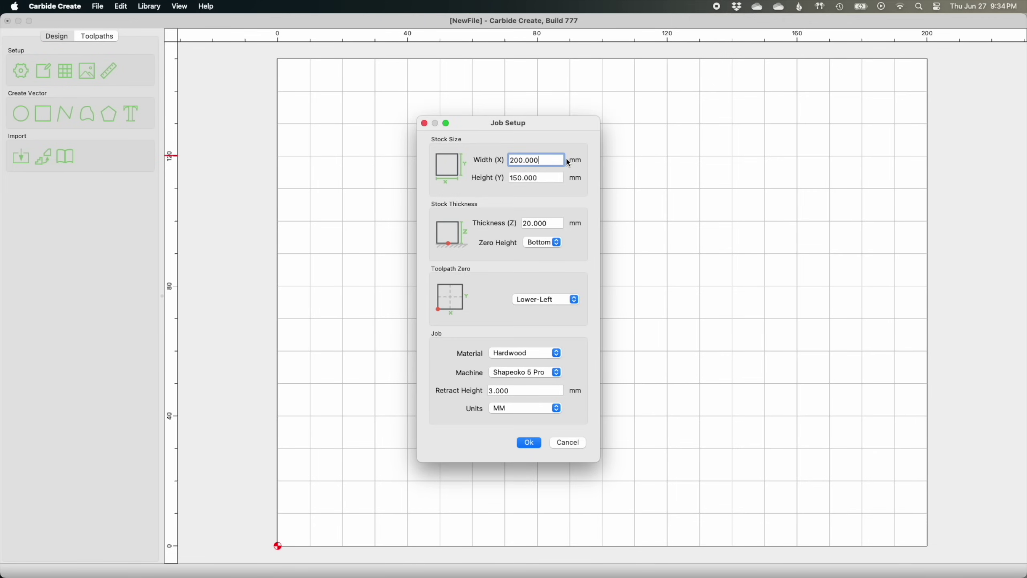
left_click_drag(556, 222, 512, 219)
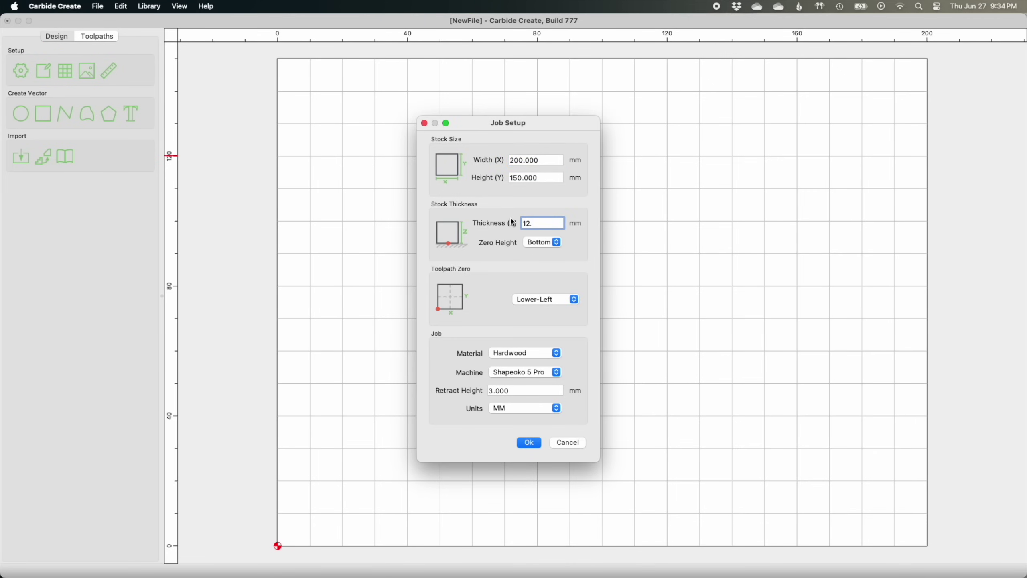
key("Return")
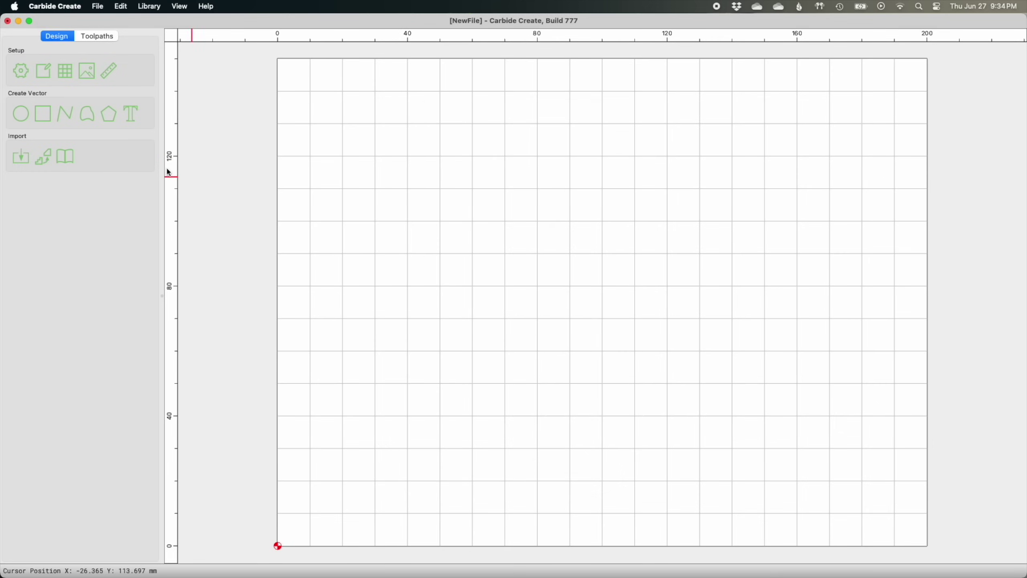
Step: Draw a circle with a 50 mm radius
left_click(21, 113)
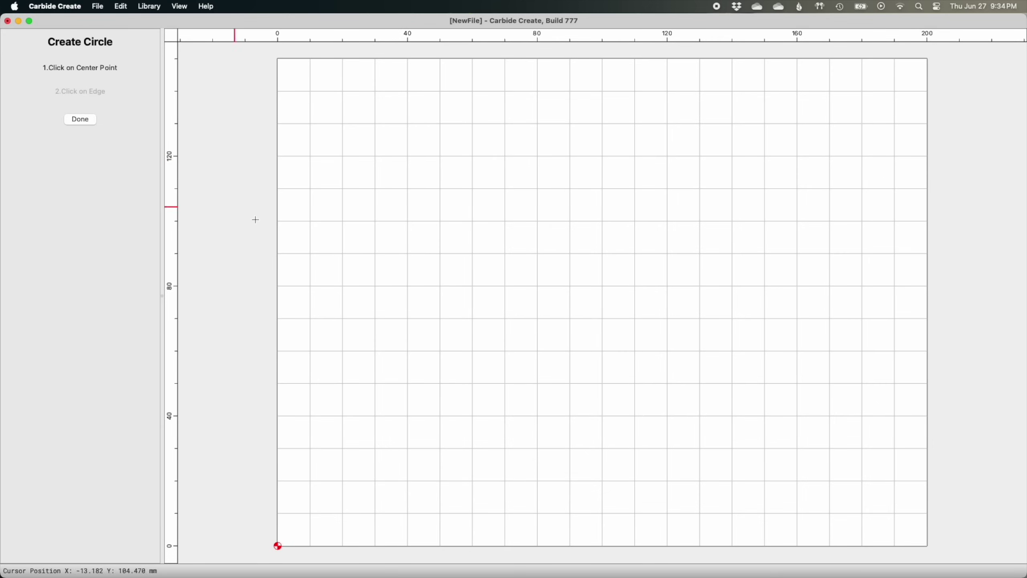
left_click(277, 319)
left_click_drag(96, 113, 53, 113)
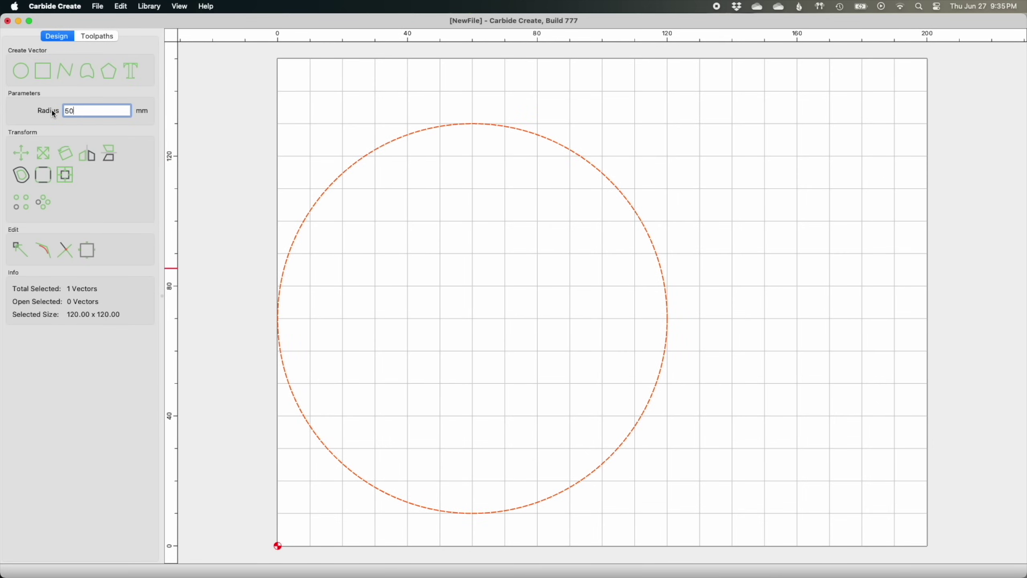
type("50")
key("Return")
Step: Move the circle so its lower-left corner sits at X 0, Y 0
left_click(249, 142)
left_click(349, 213)
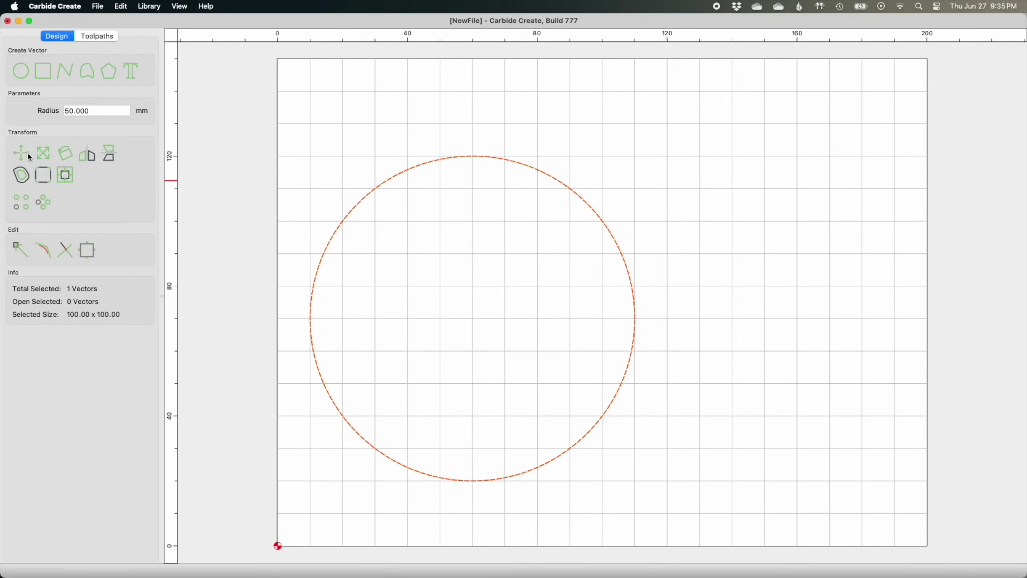
left_click(30, 157)
left_click_drag(96, 159, 56, 159)
key("Tab")
type("0")
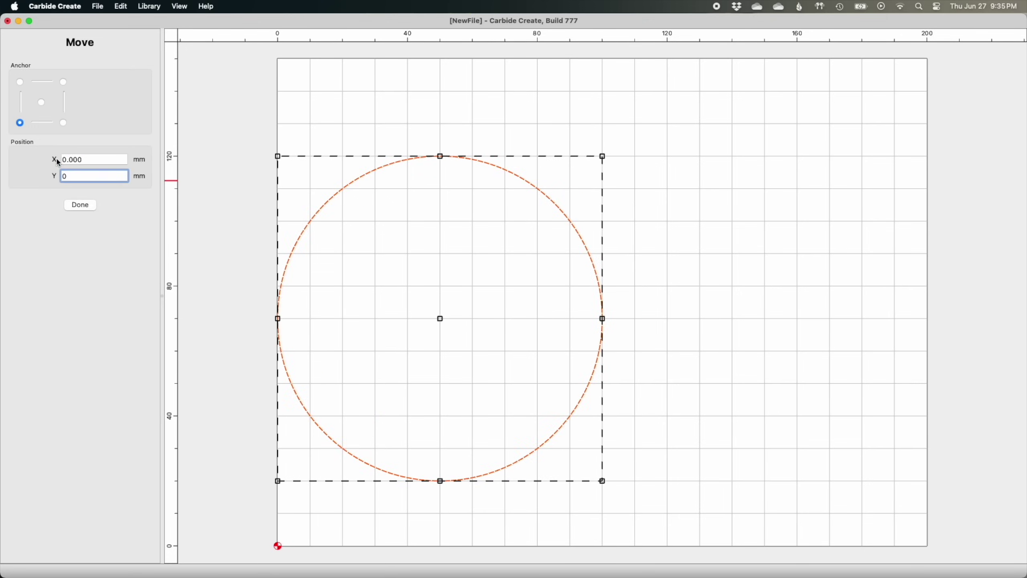
left_click(81, 204)
left_click(222, 194)
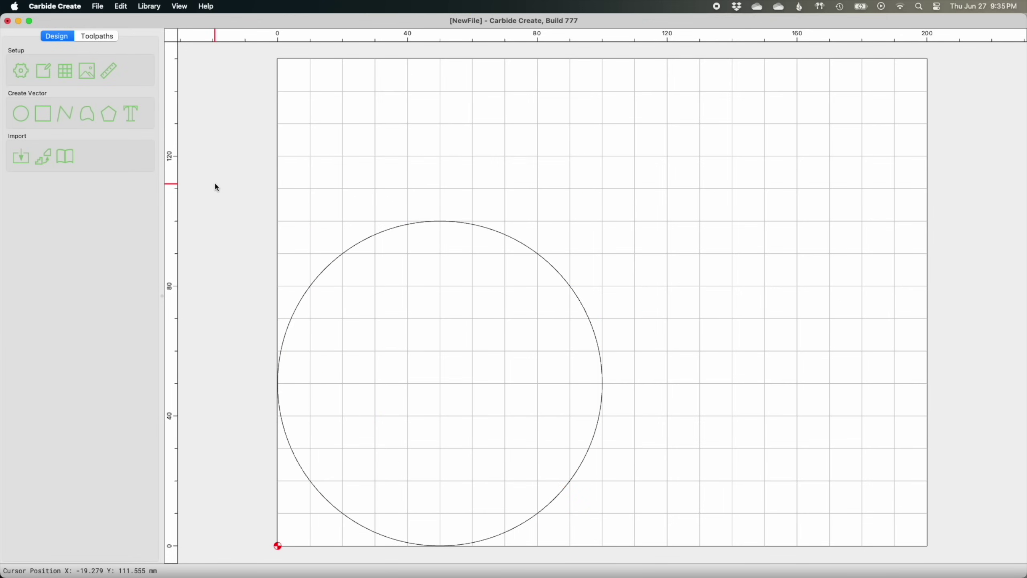
Step: Import Nuka-Cola_logo.svg onto the canvas, drop its outer border and select the logo outlines
double_click(591, 24)
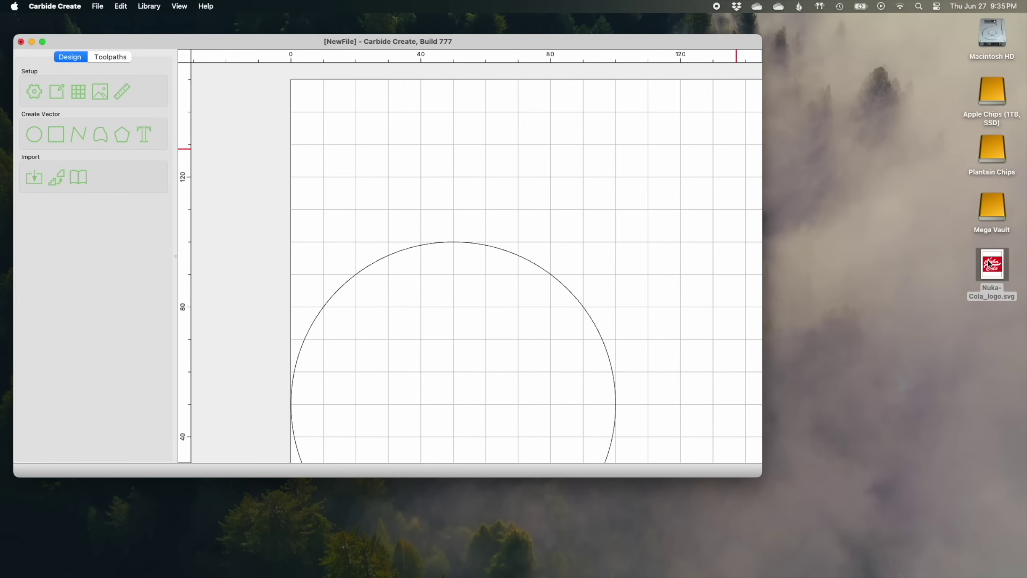
left_click_drag(996, 267, 343, 239)
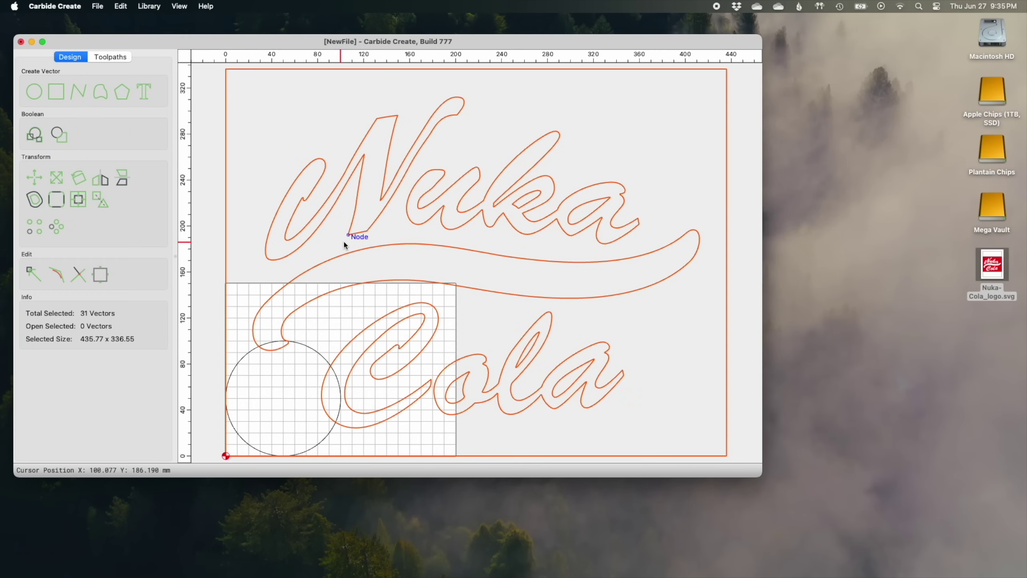
left_click(746, 230)
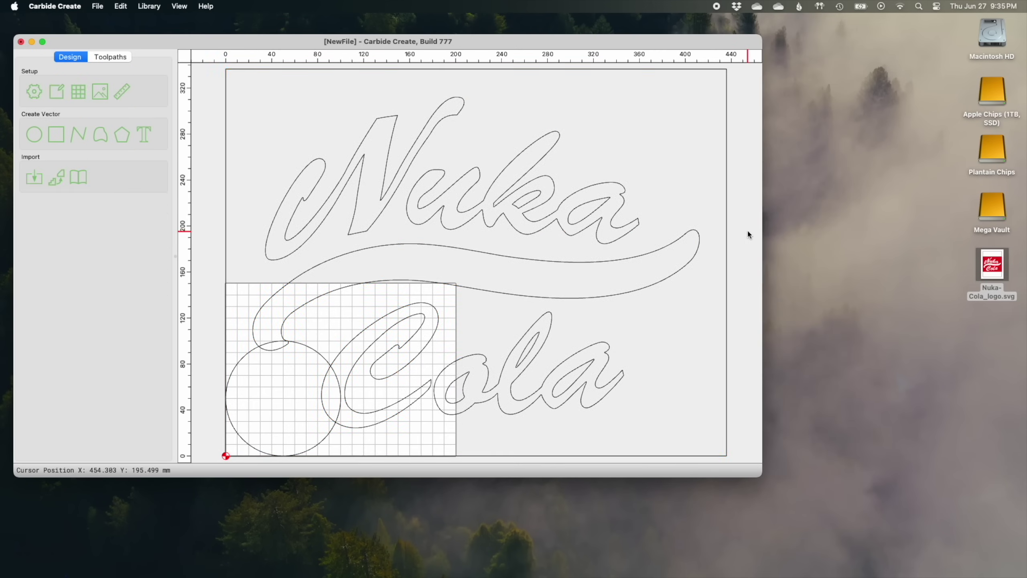
left_click(728, 218)
left_click(729, 216)
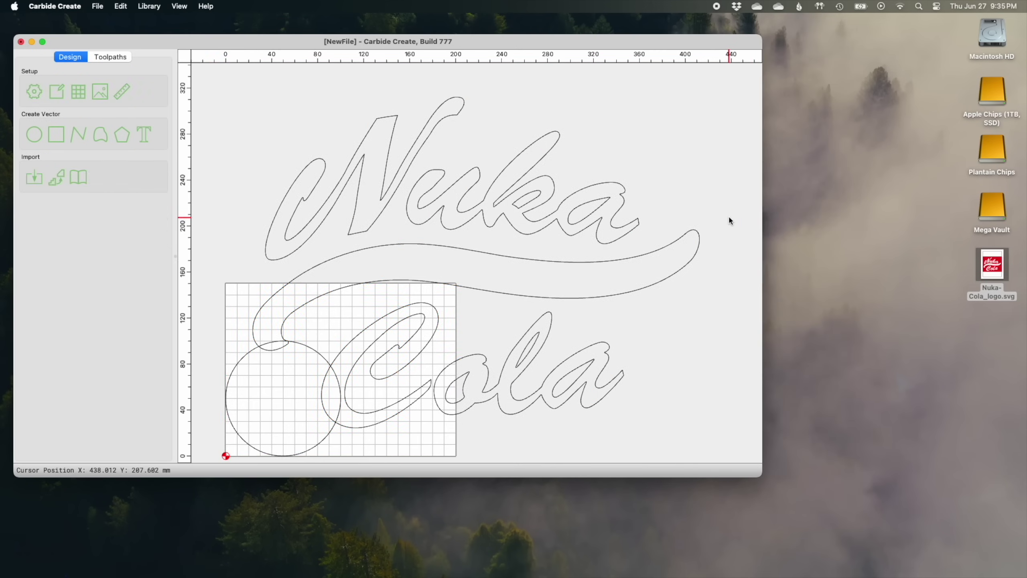
left_click_drag(244, 85, 729, 440)
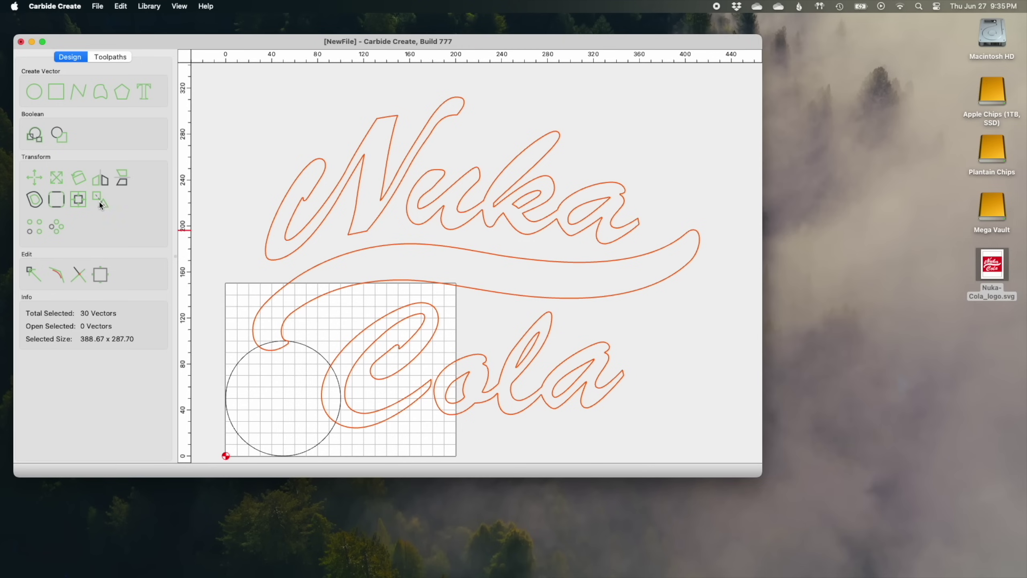
left_click_drag(362, 42, 416, 6)
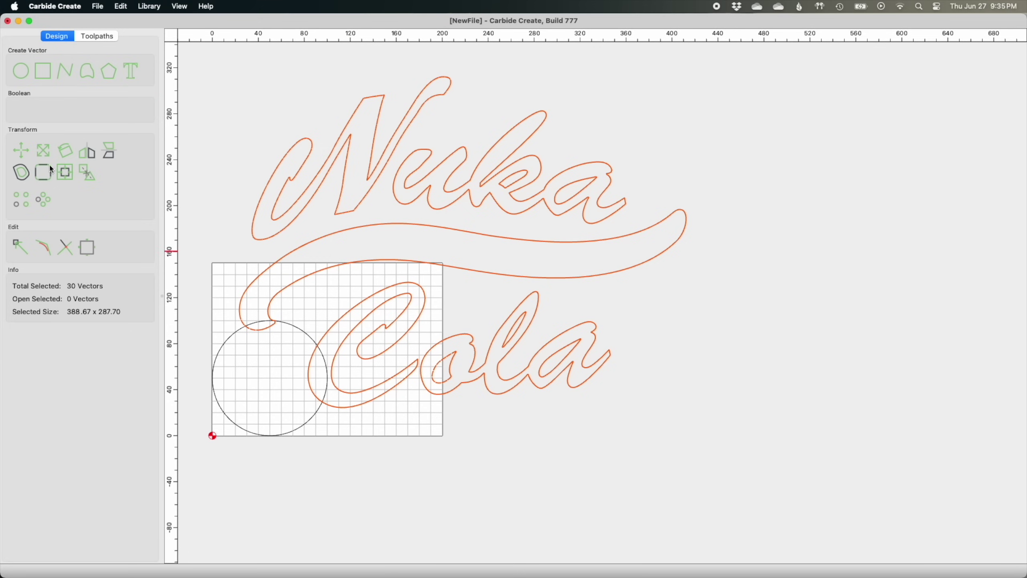
Step: Scale the logo to 90 mm wide
left_click(45, 154)
left_click(108, 83)
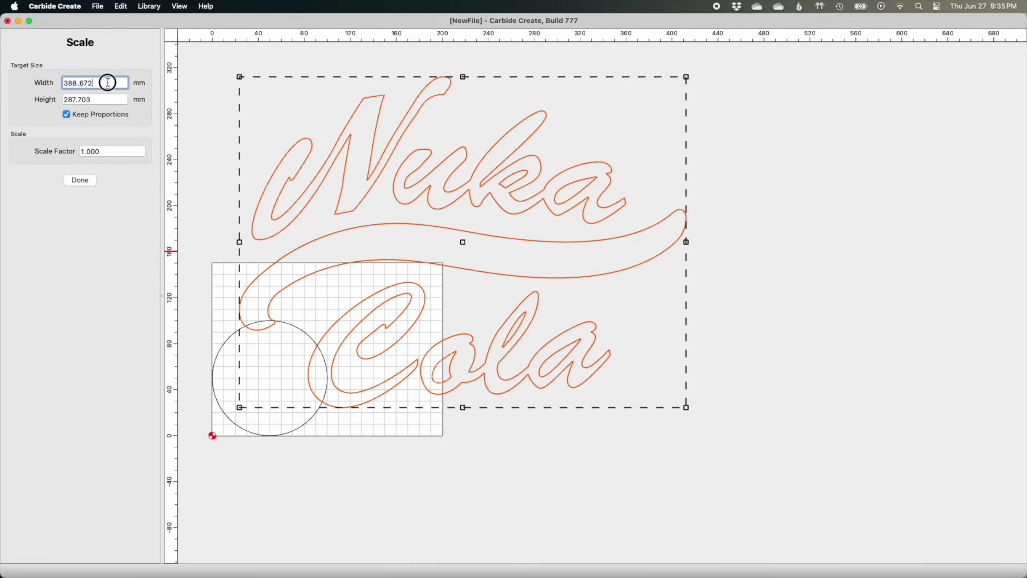
left_click_drag(114, 81, 65, 79)
type("90")
key("Return")
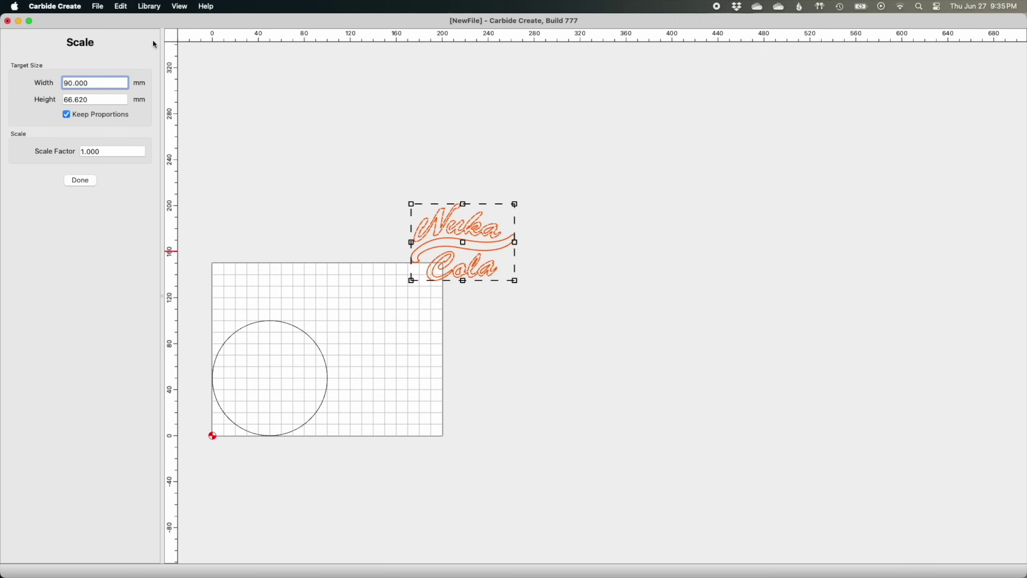
left_click(80, 180)
Step: Centre the logo at X 50, Y 50
left_click(22, 152)
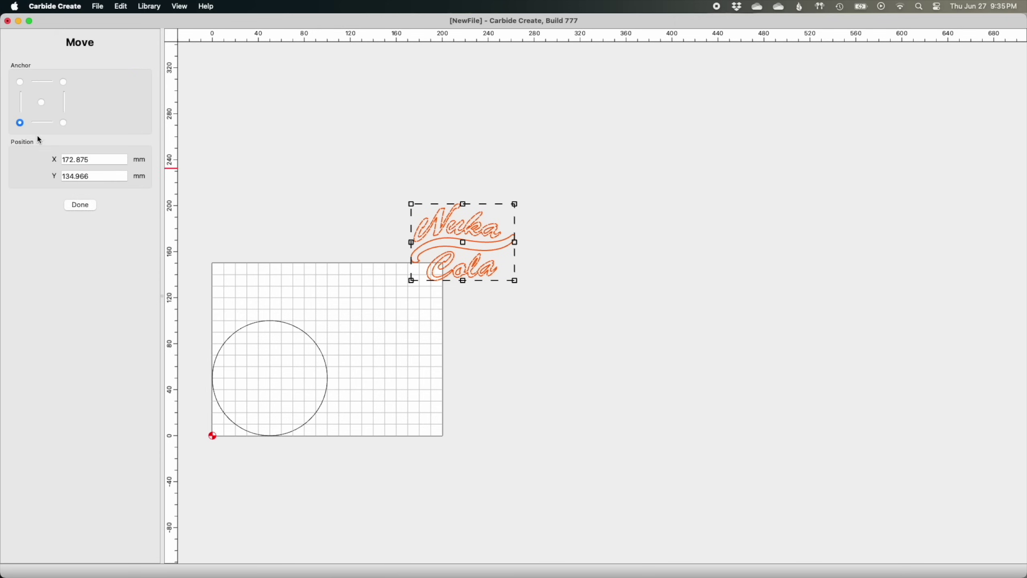
left_click(42, 103)
key("Tab")
type("50")
key("Tab")
type("50")
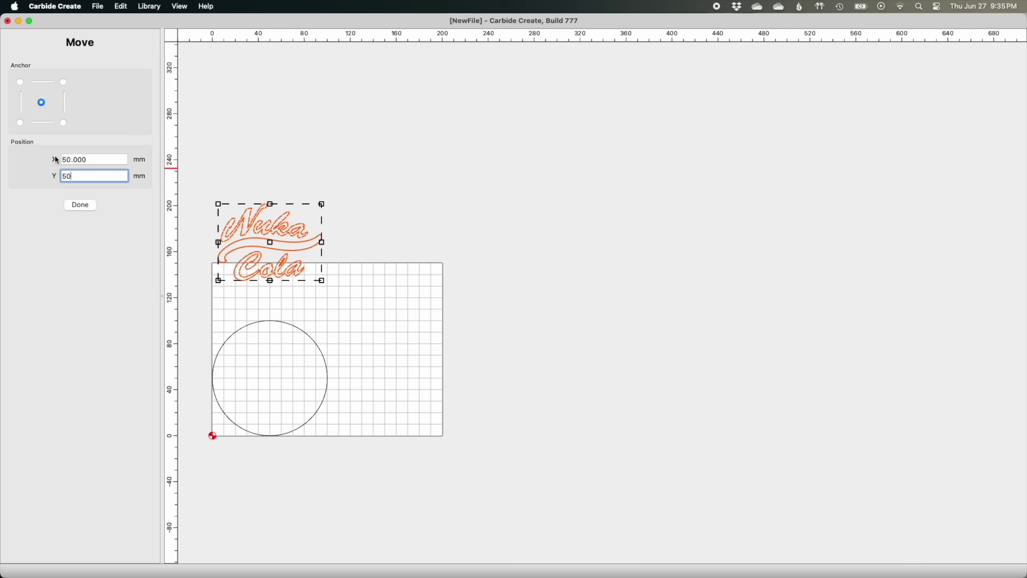
key("Return")
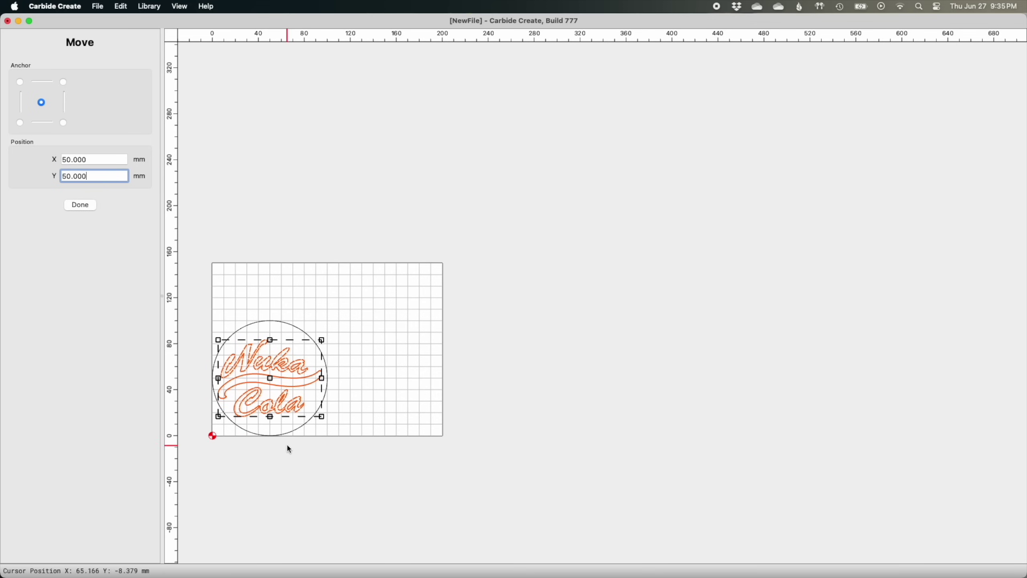
left_click(80, 205)
scroll(629, 435, "down", 2)
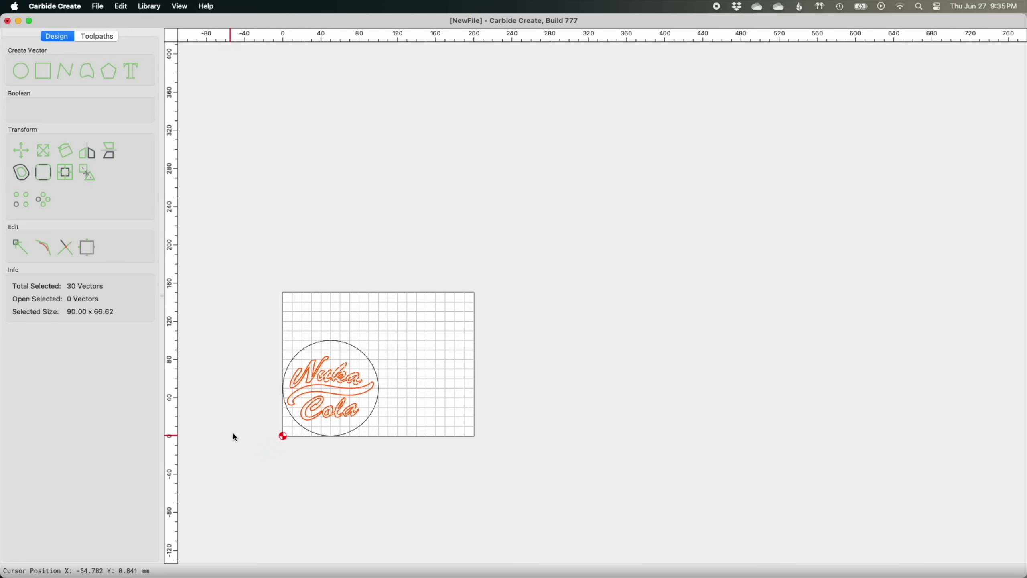
Step: Move the logo's lower-left X position from 5 to 6 mm
scroll(257, 424, "up", 4)
scroll(260, 429, "up", 5)
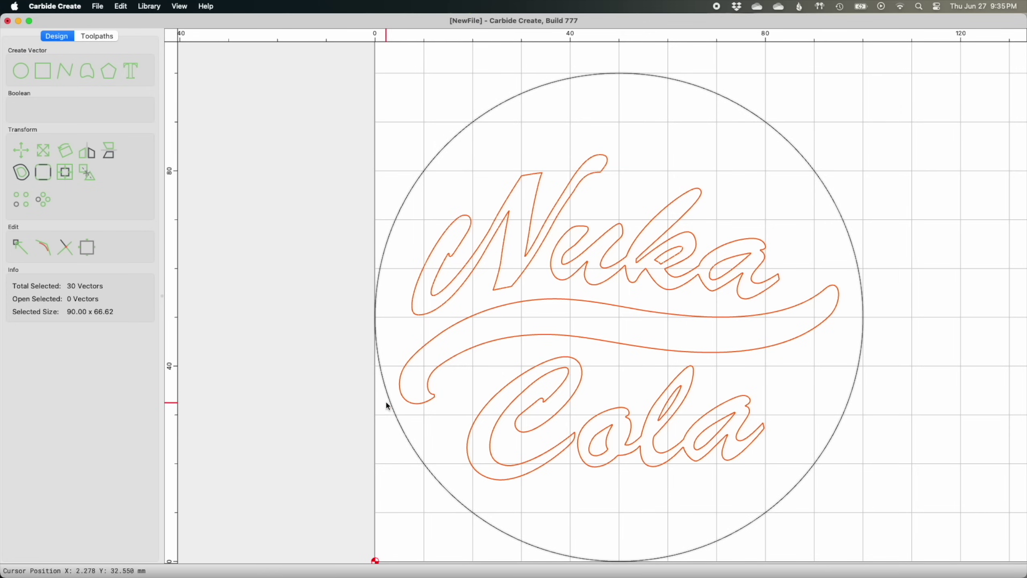
left_click(21, 150)
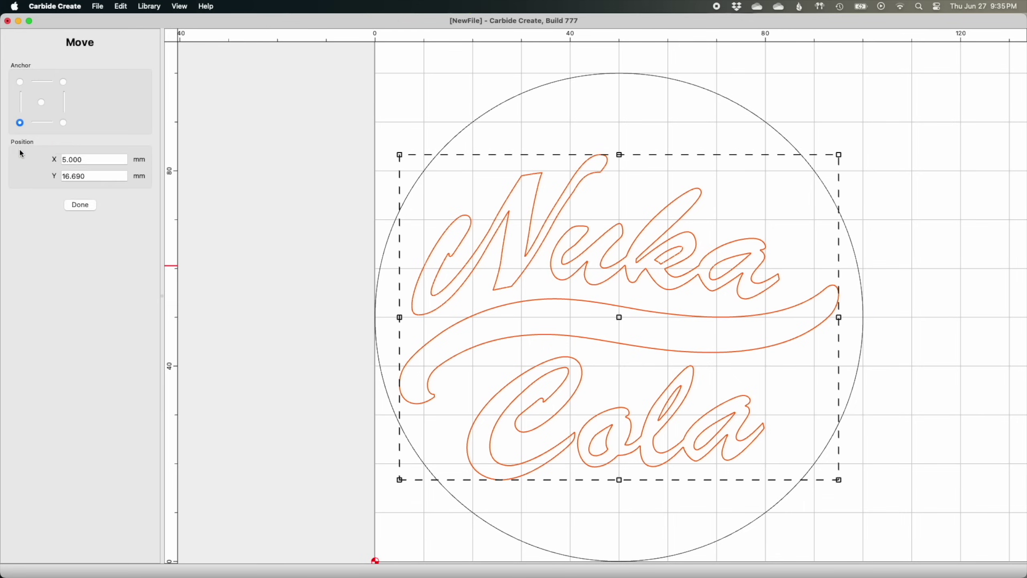
left_click(94, 160)
left_click_drag(102, 161, 50, 156)
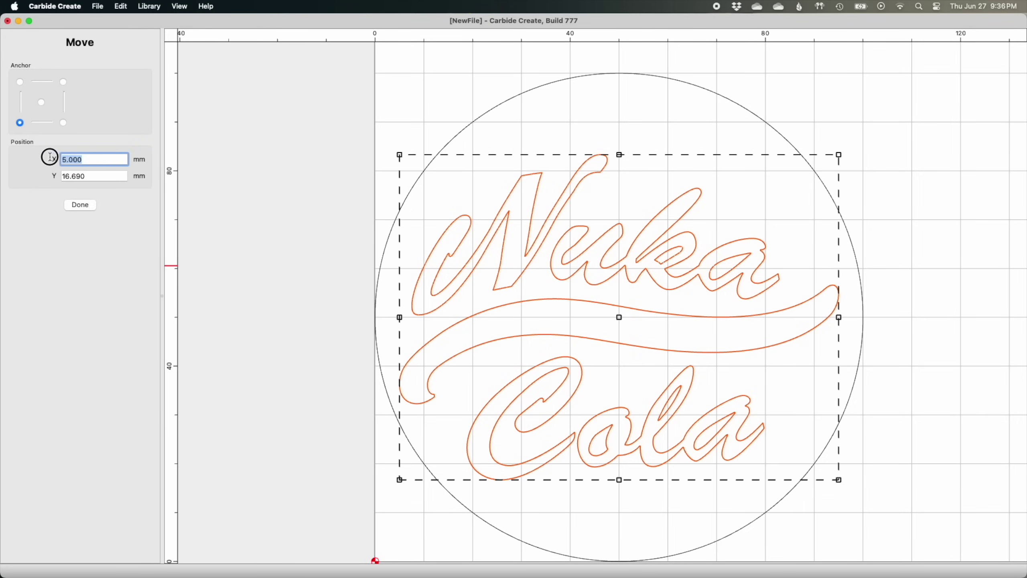
key("Return")
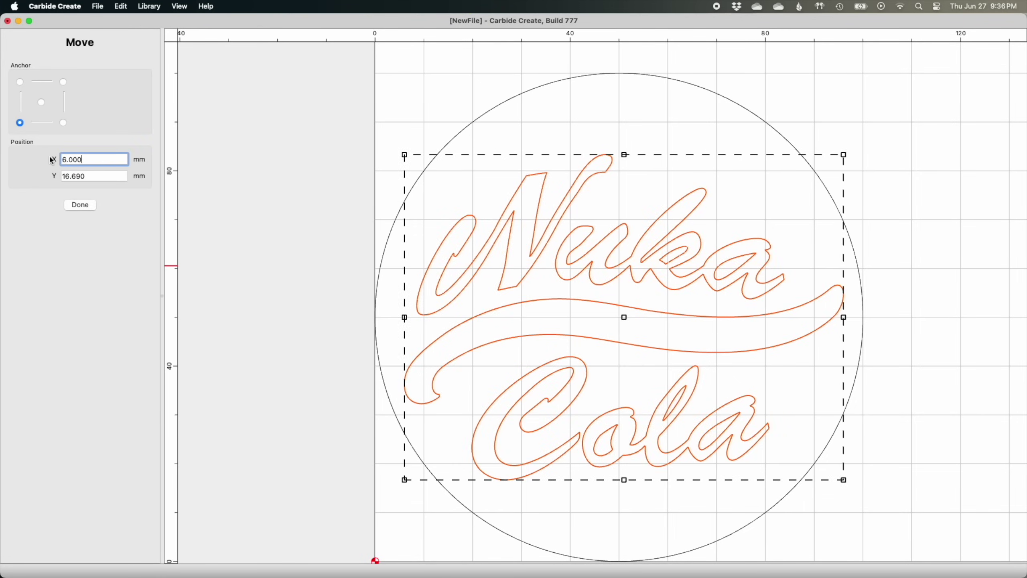
left_click(226, 186)
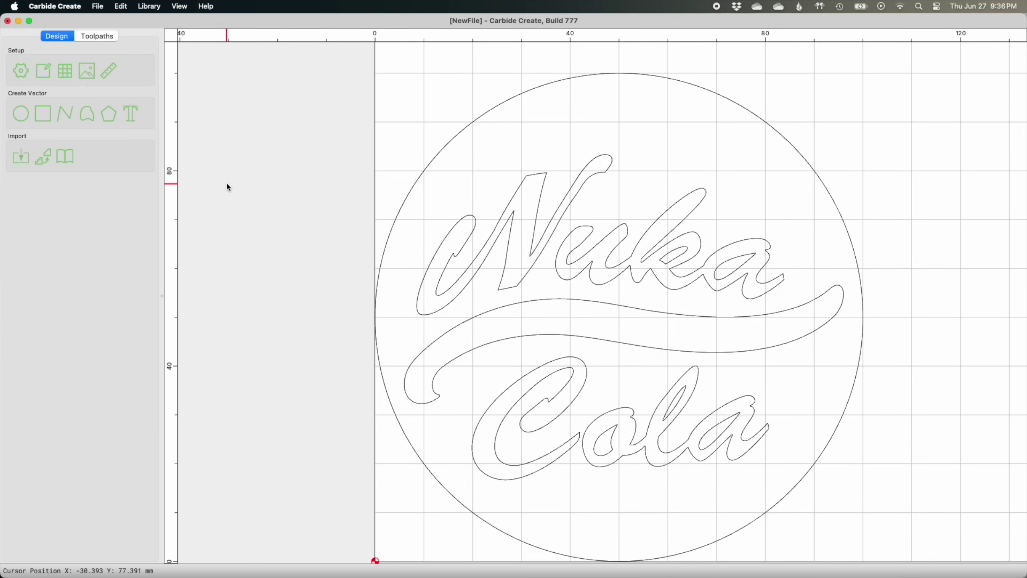
Step: Start an Advanced VCarve on the logo with a pocket end mill at 1.5, 600 plunge, 1500 feed, 18000 RPM
key("super+2")
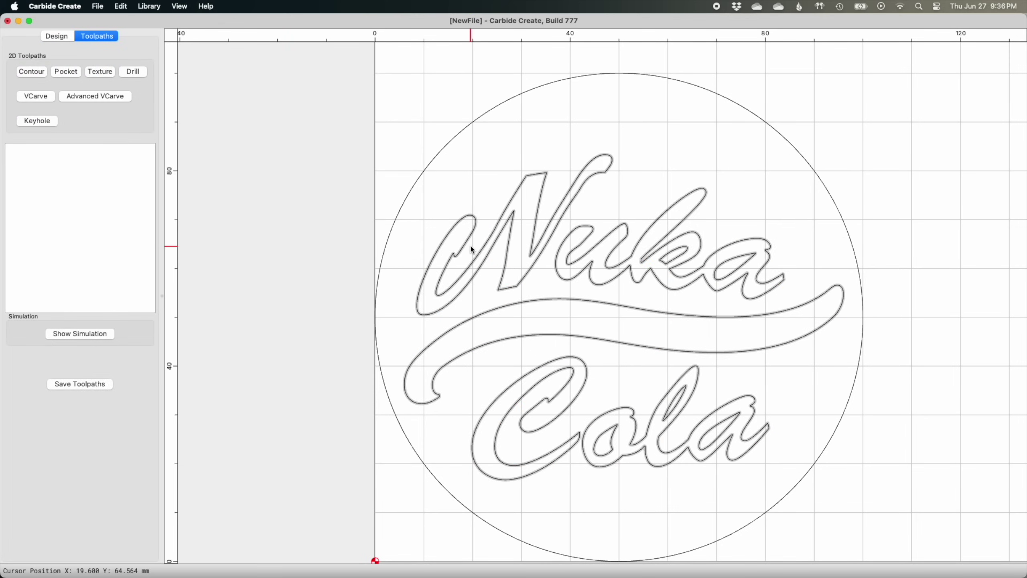
left_click(104, 98)
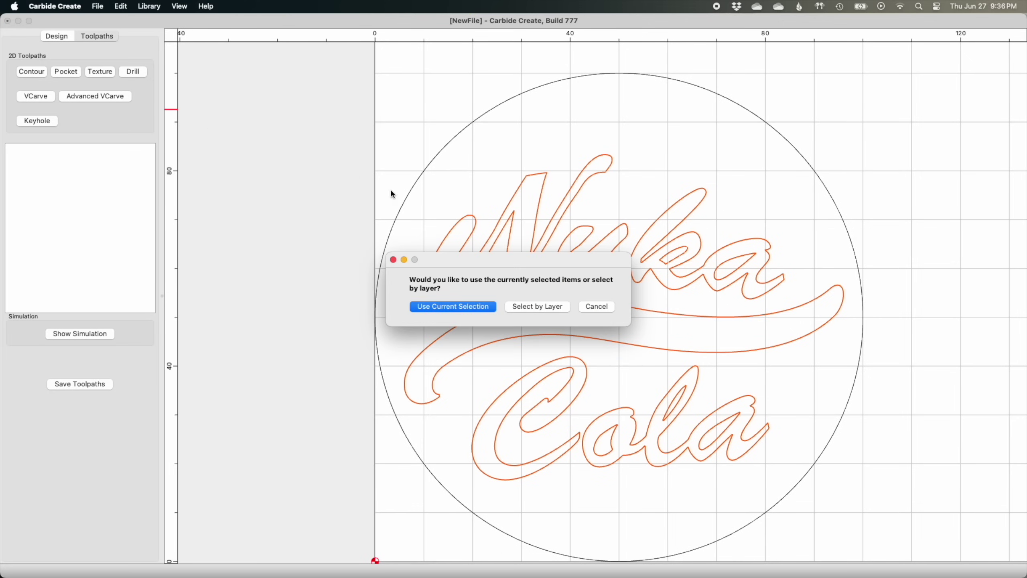
left_click(453, 306)
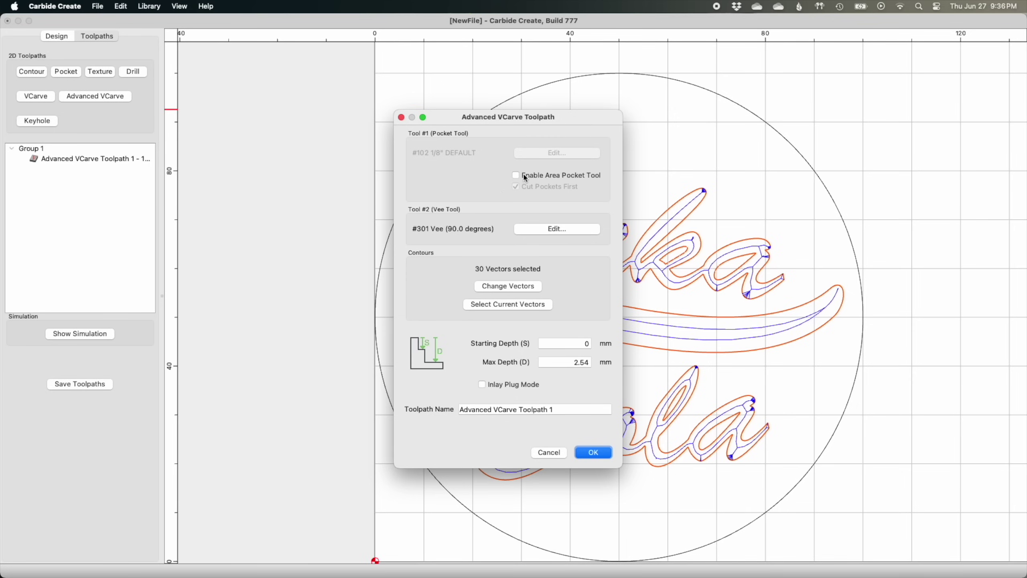
left_click(525, 177)
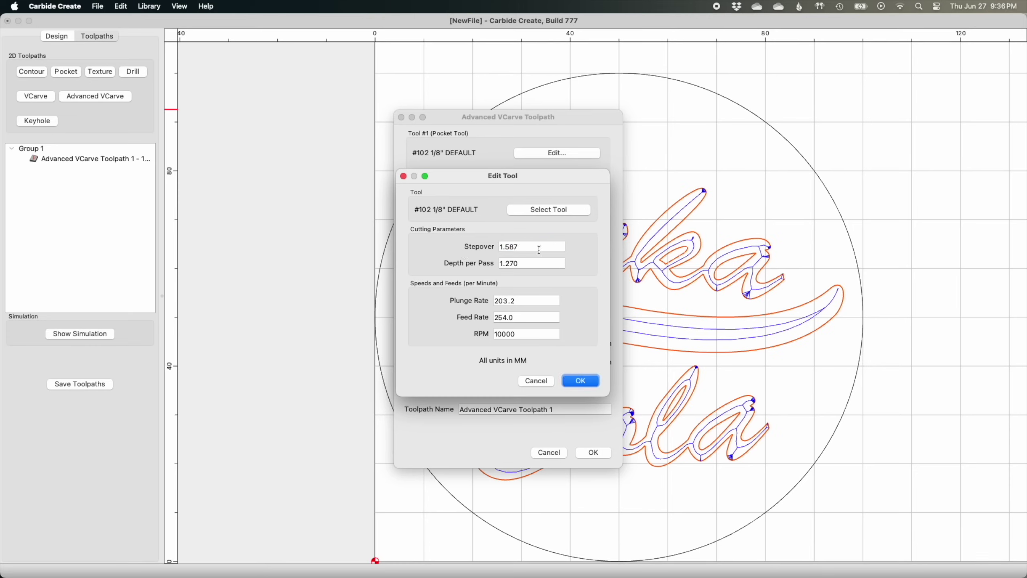
type("1.")
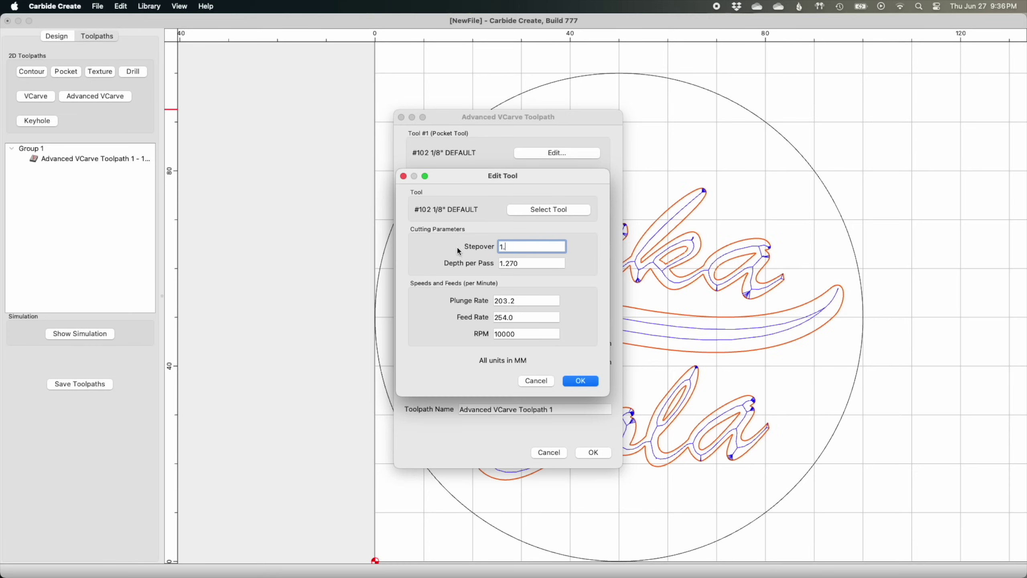
type("5")
key("Tab")
type("1.5")
key("Tab")
type("600")
key("Tab")
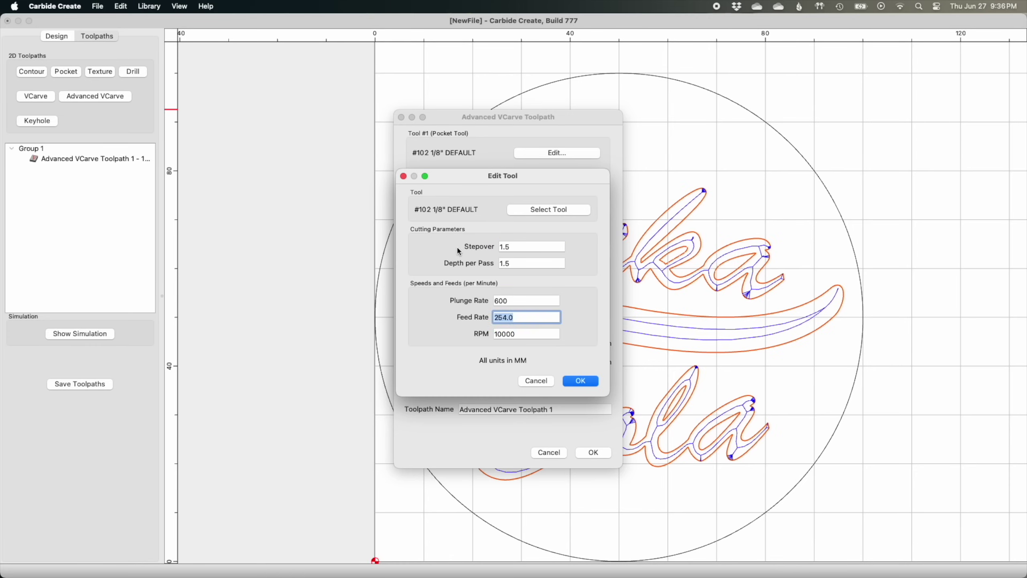
type("1500")
key("Tab")
type("18000")
left_click(580, 381)
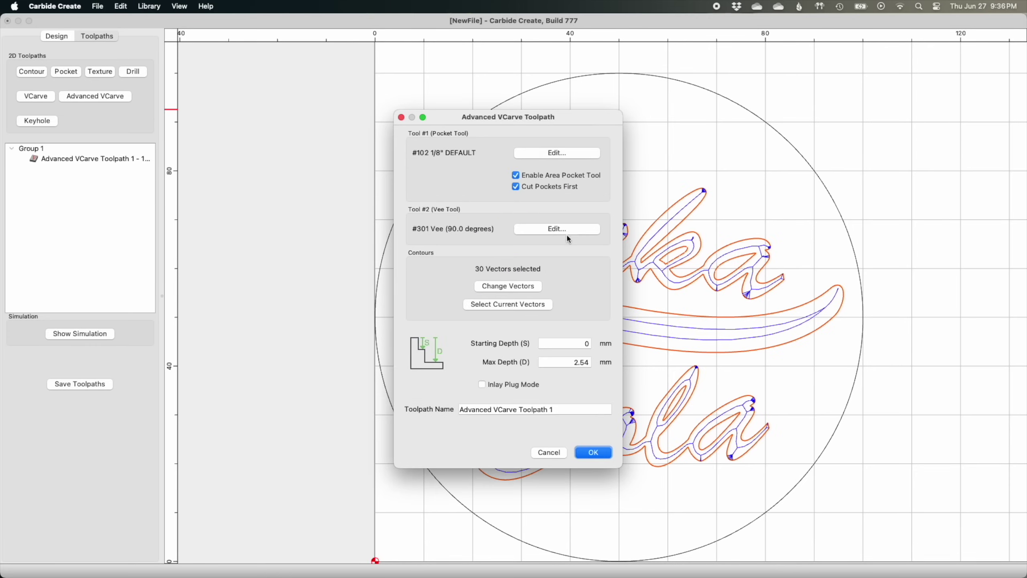
Step: Swap the V-bit for the #302 60° Vee from the HDM Hardwood library
left_click(566, 231)
left_click(541, 210)
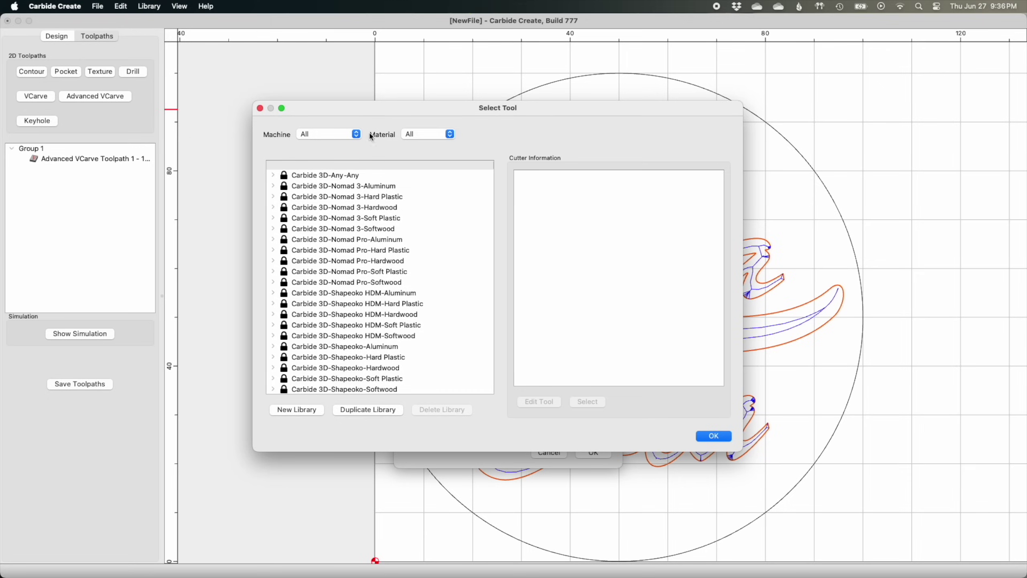
left_click(428, 134)
left_click(403, 151)
left_click(328, 134)
left_click(319, 174)
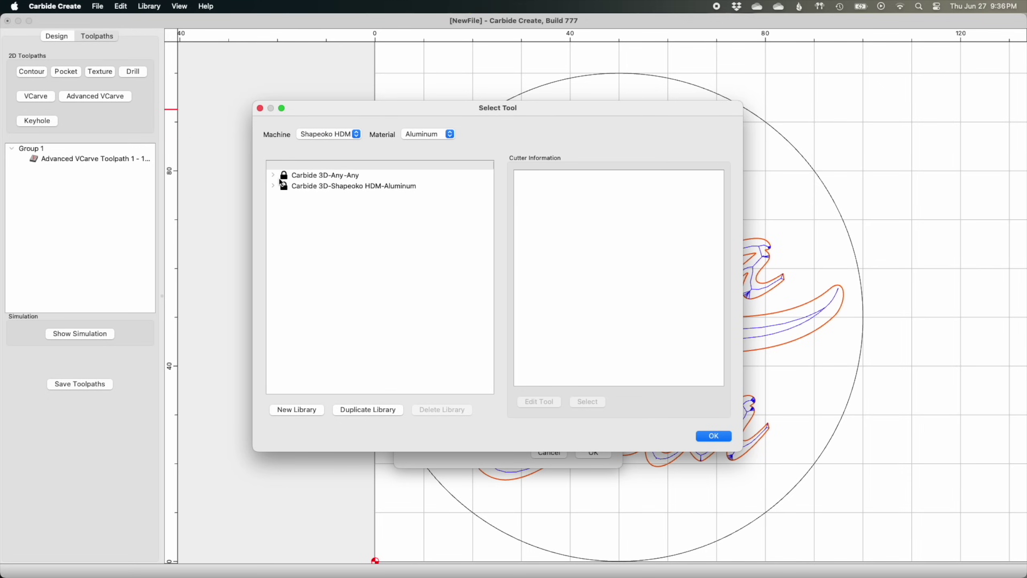
left_click(429, 134)
left_click(420, 157)
left_click(272, 186)
left_click(283, 196)
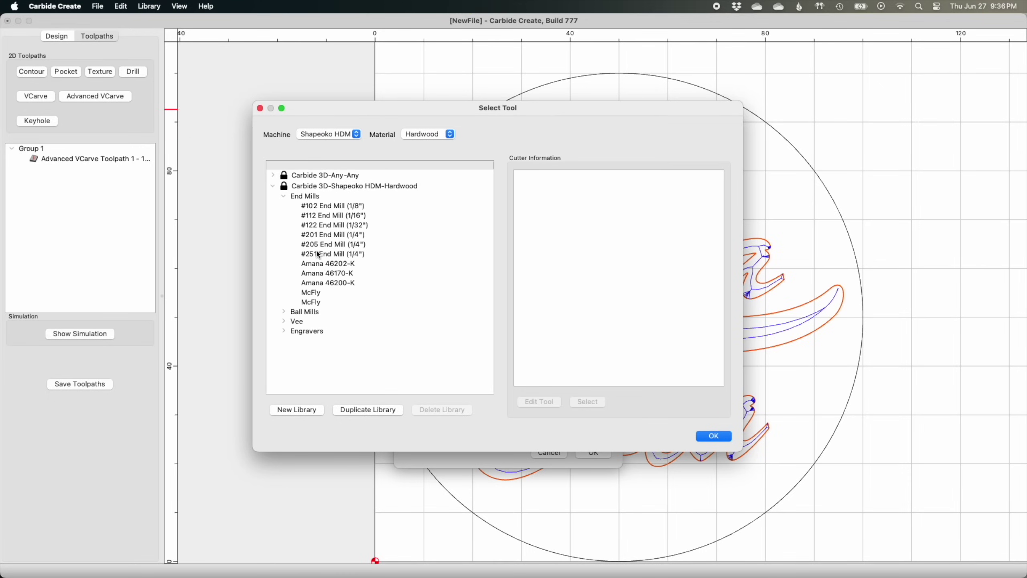
left_click(284, 322)
left_click(320, 341)
left_click(588, 401)
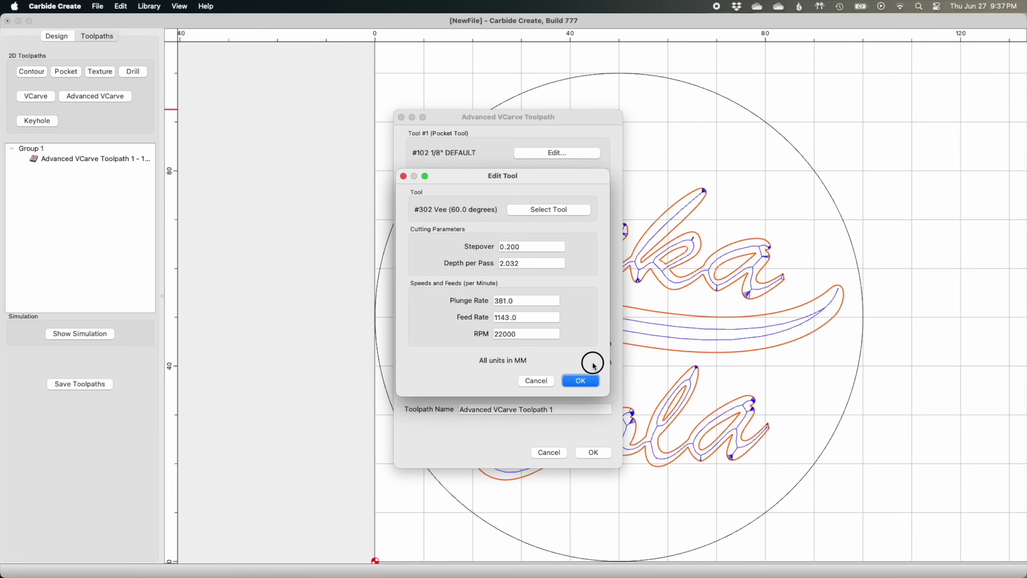
Step: Set the V-bit to 0.15 stepover, 2.5 depth per pass, 400 plunge, 1000 feed, 24000 RPM
key("Tab")
type(".15")
key("Tab")
type("2.5")
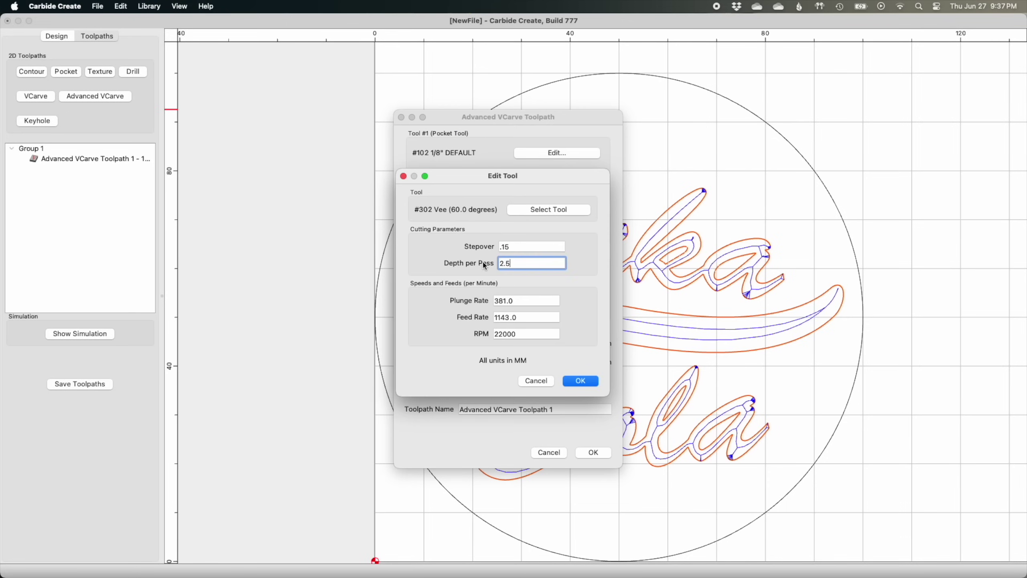
key("Tab")
type("400")
key("Tab")
type("1000")
key("Tab")
type("24000")
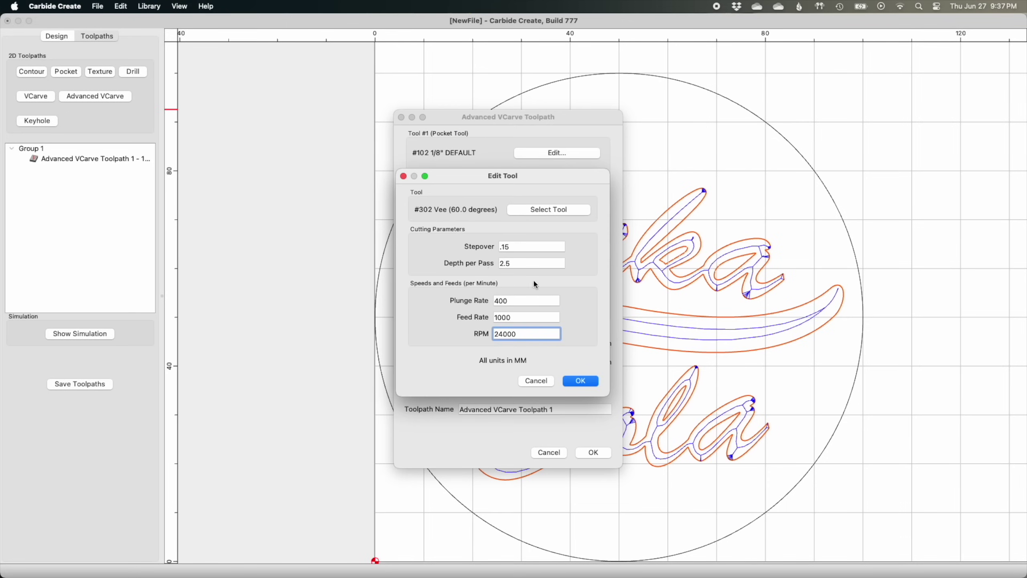
left_click(583, 382)
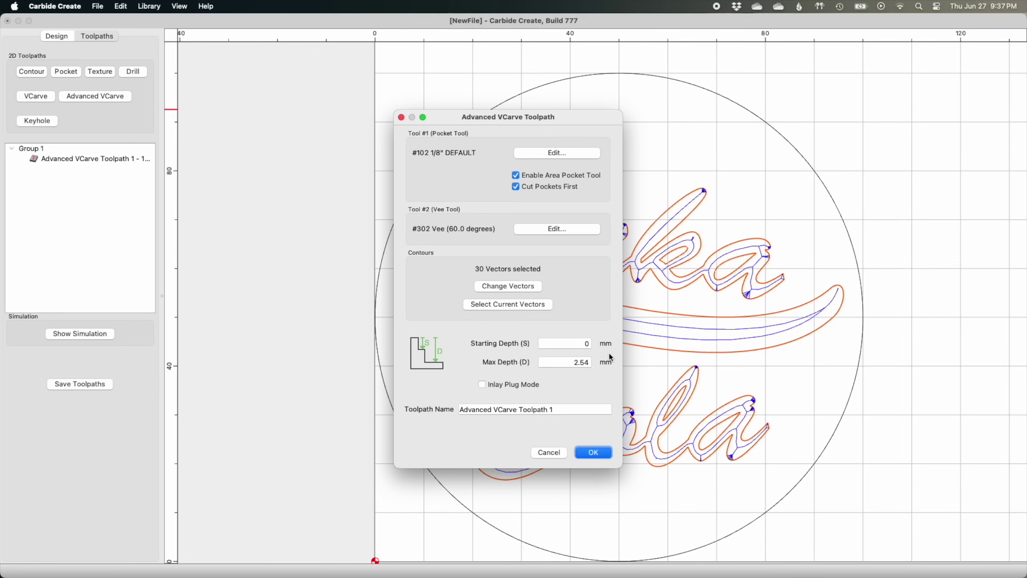
Step: Set Max Depth to 5 mm, name it Coaster Pocket V-Carve and create it
left_click_drag(574, 359, 593, 368)
type("5")
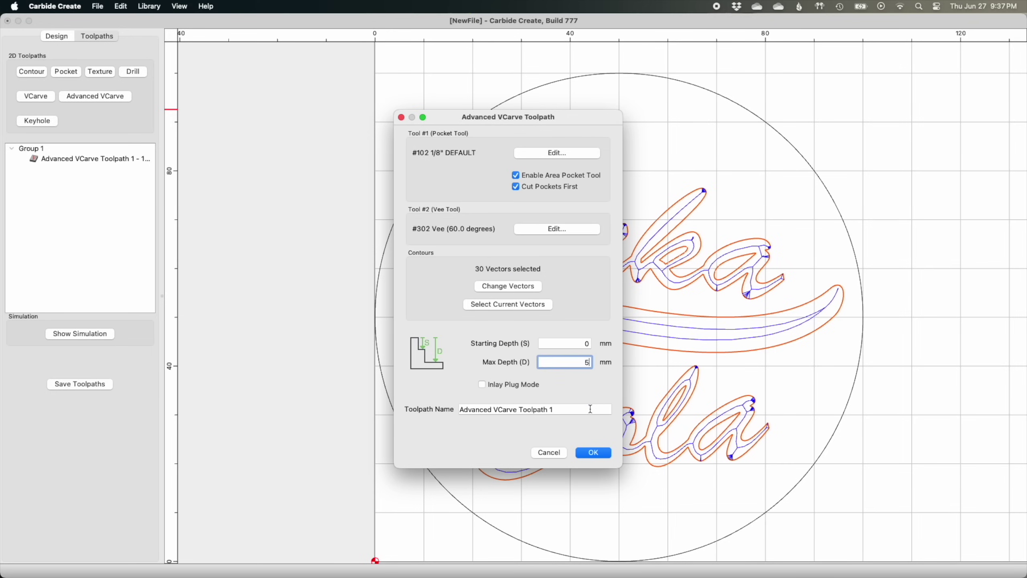
key("Tab")
type("Coaster")
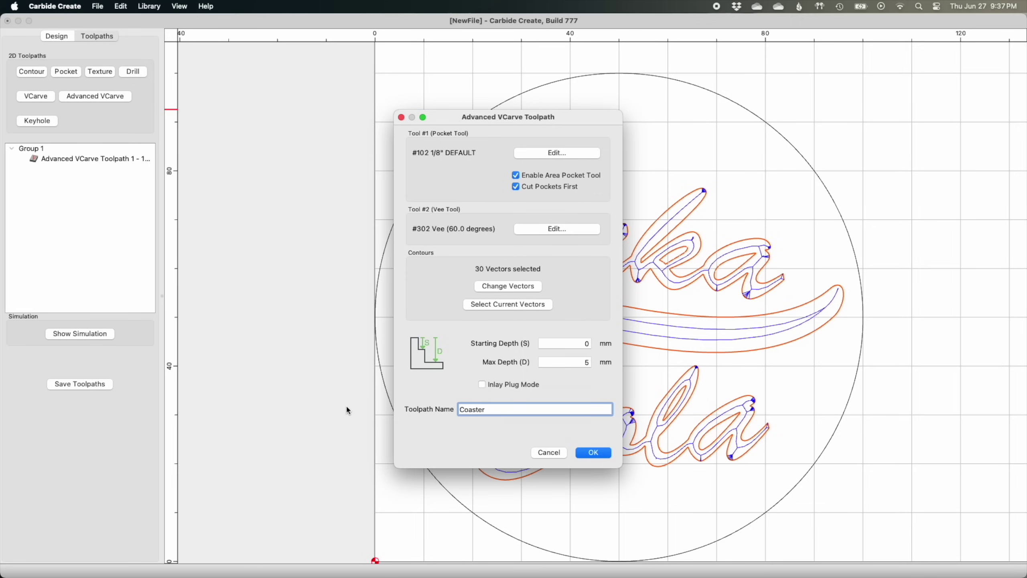
type(" Pocket V-Carve")
left_click(584, 449)
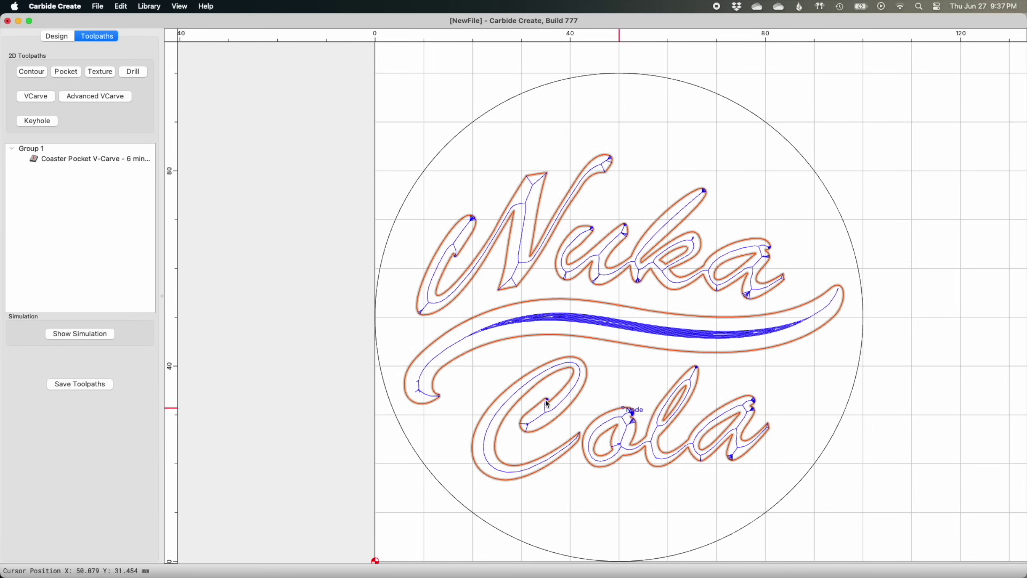
Step: Toggle area pocket clearing on the Coaster Pocket V-Carve and recompute it
double_click(86, 158)
left_click(515, 175)
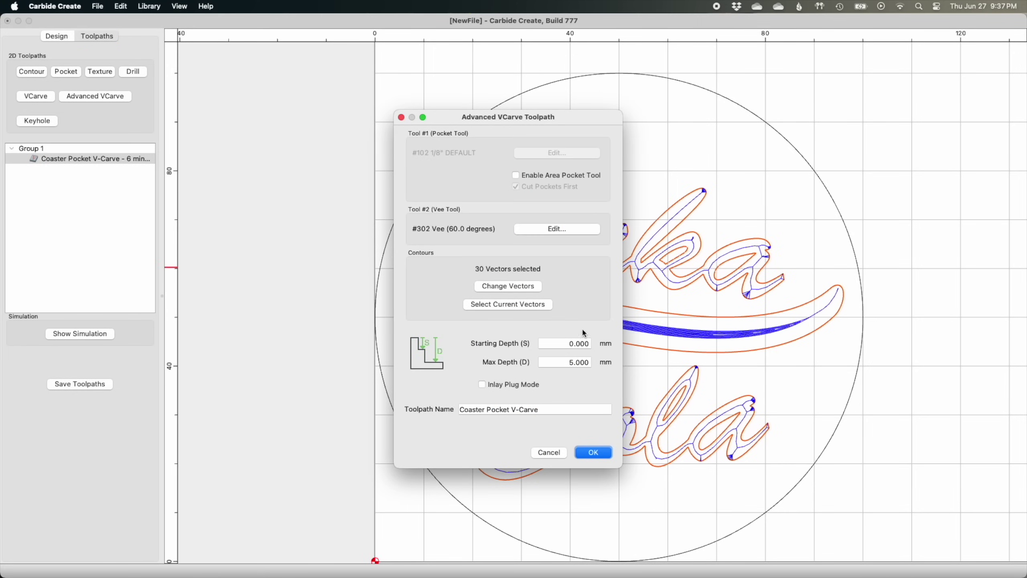
left_click(594, 452)
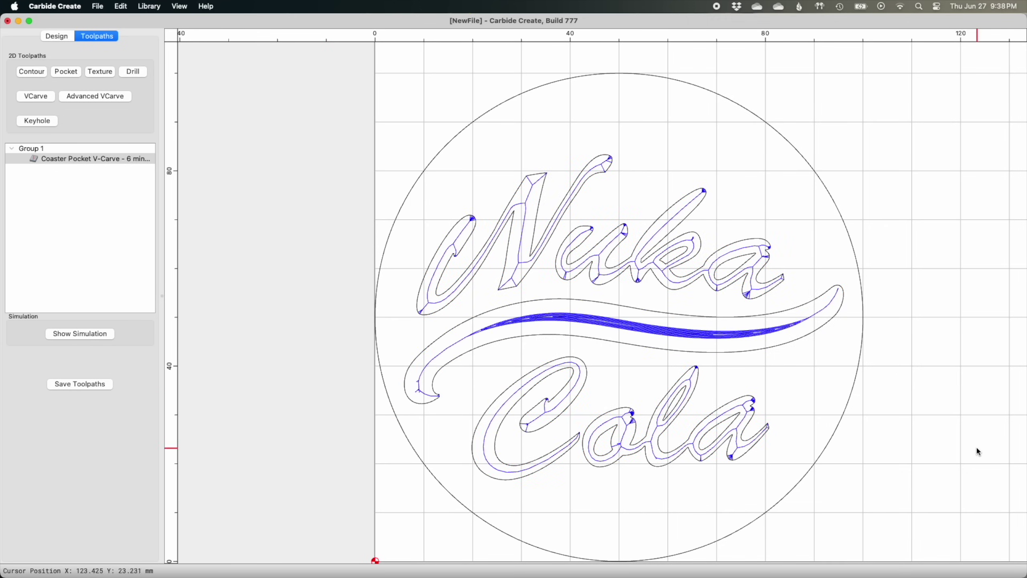
left_click(835, 432)
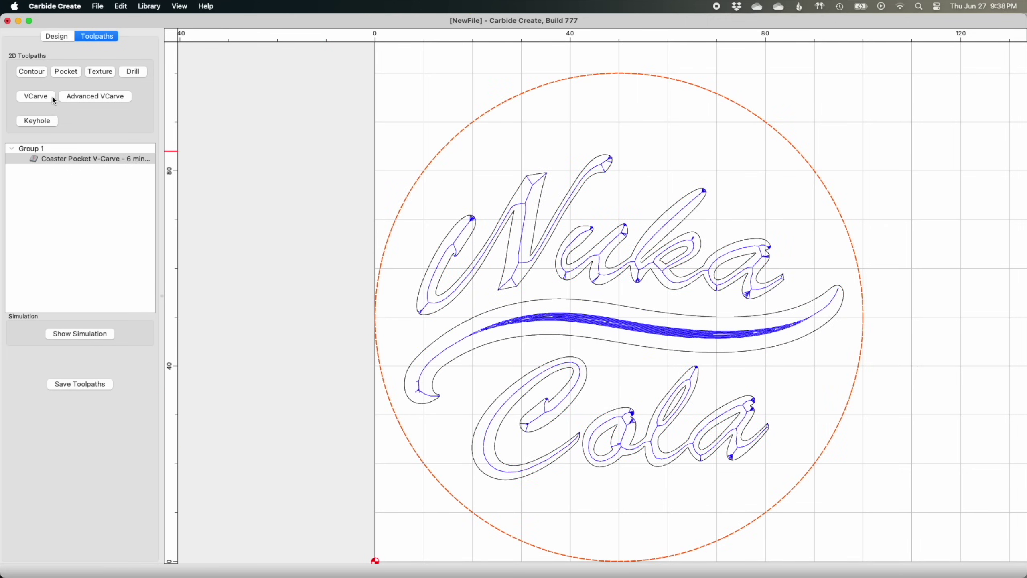
Step: Start a contour on the circle with tool feeds 1.5 depth, 600 plunge, 1400 feed, 24000 RPM
left_click(39, 75)
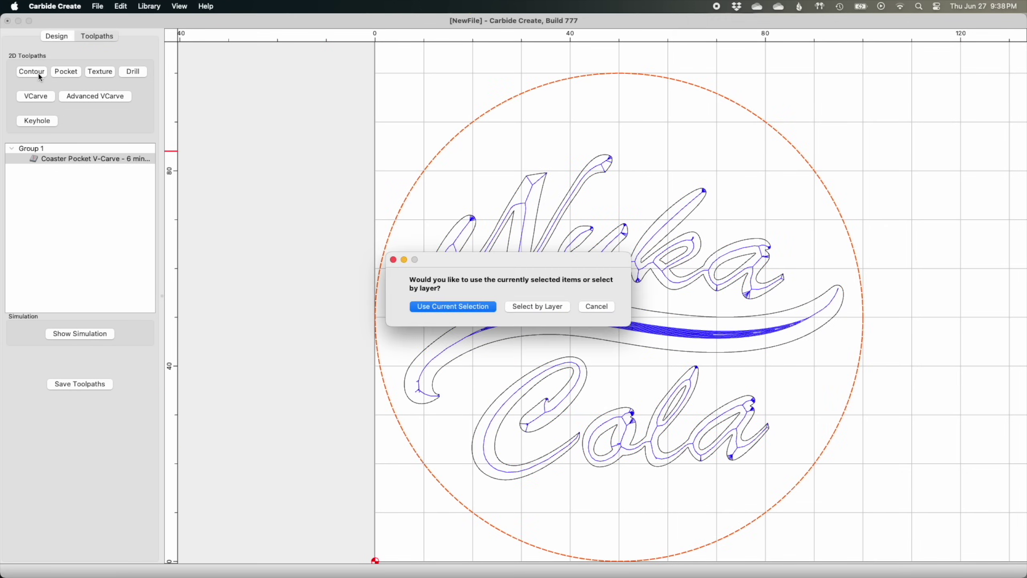
left_click(469, 306)
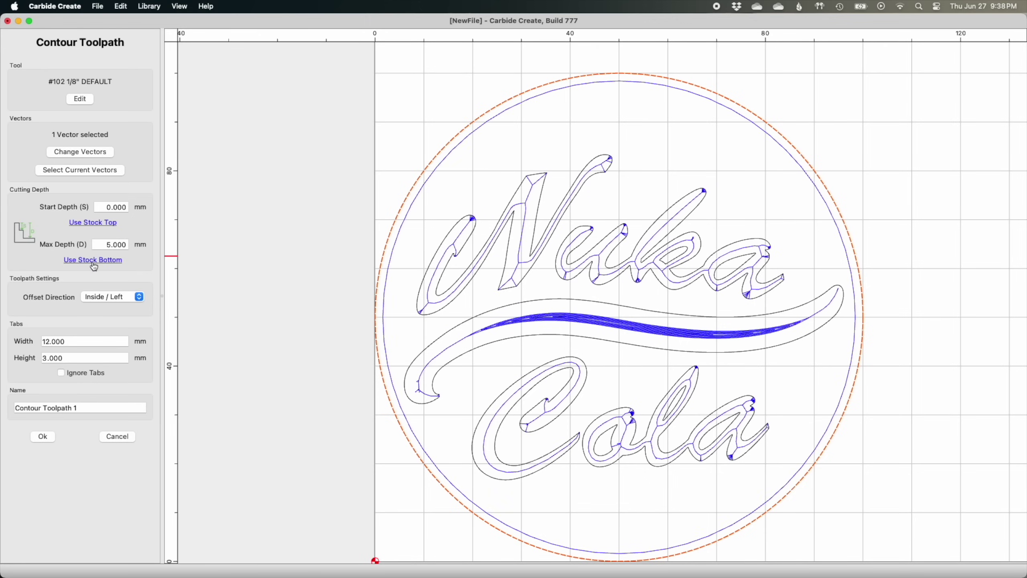
left_click(80, 98)
left_click_drag(526, 267, 502, 265)
type("1.5")
key("Tab")
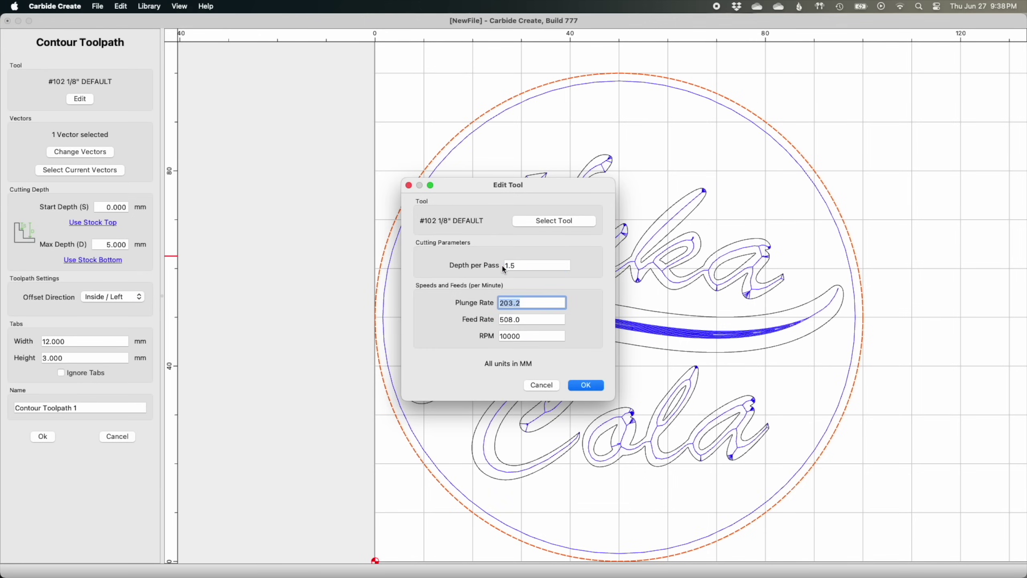
type("600")
key("Tab")
type("1400")
key("Tab")
type("24000")
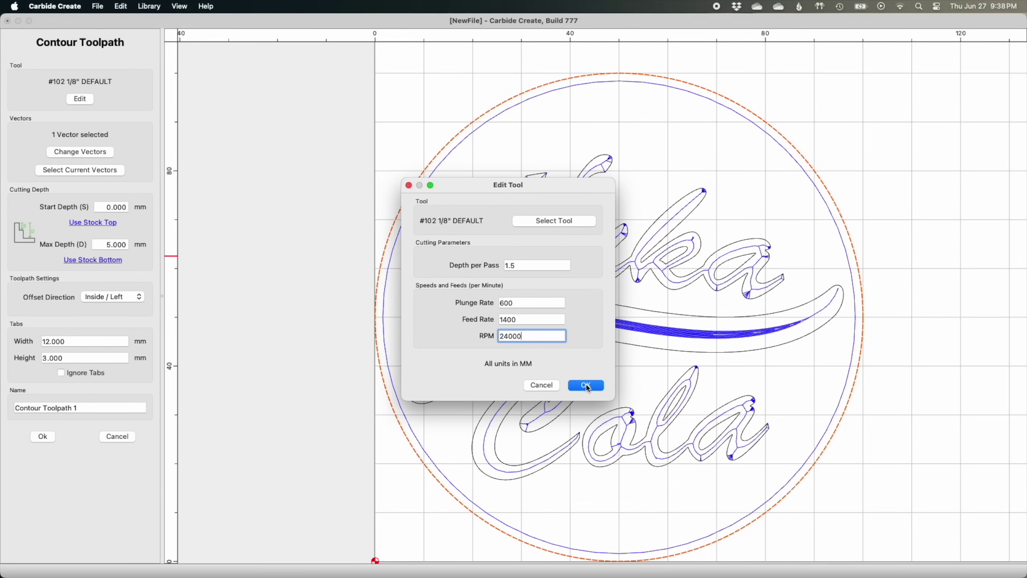
left_click(586, 384)
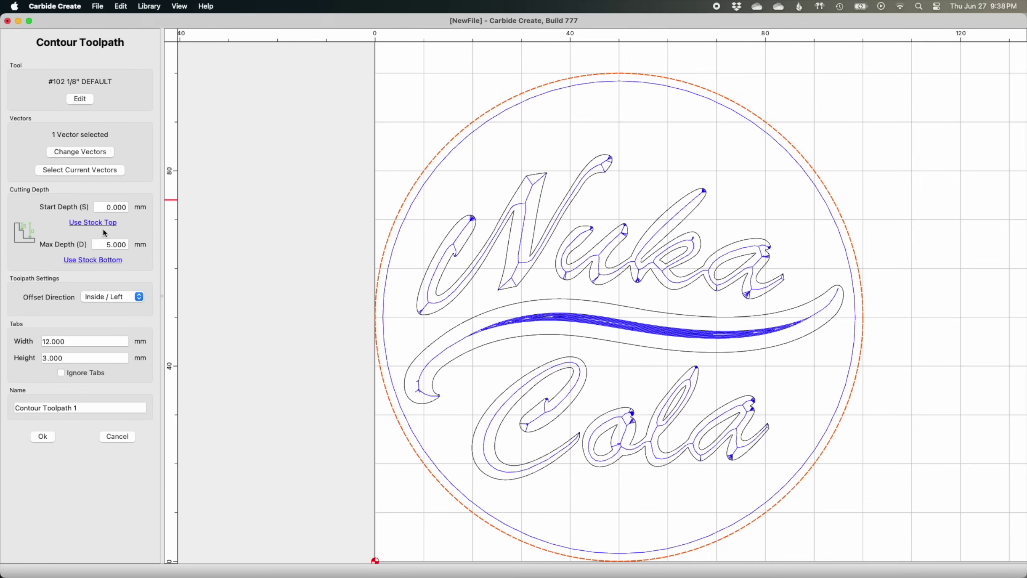
Step: Cut outside the circle to the stock bottom and create it as Coaster Cutout
left_click(99, 262)
left_click(113, 296)
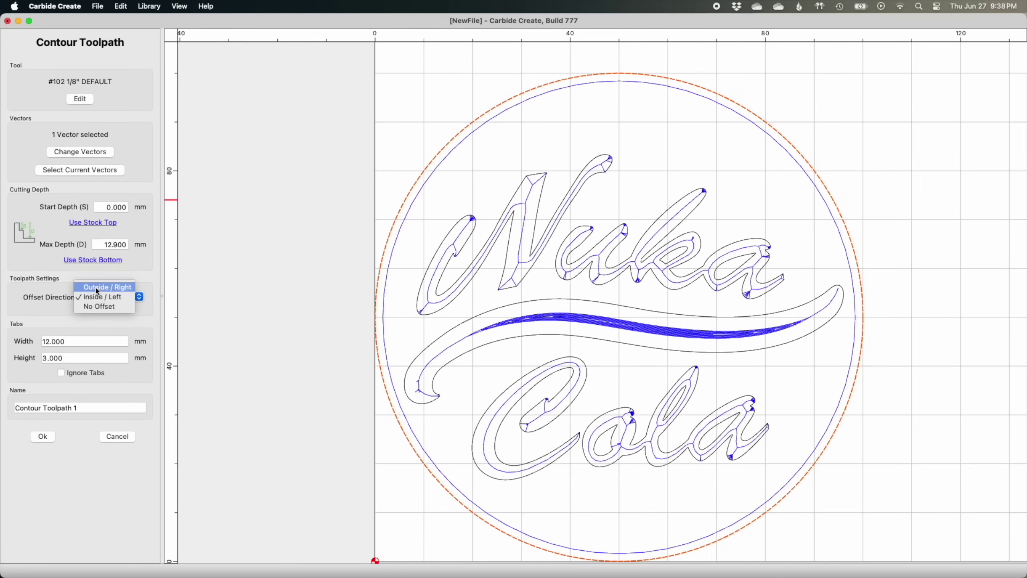
left_click(109, 306)
left_click_drag(77, 408, 48, 415)
type("Cutout")
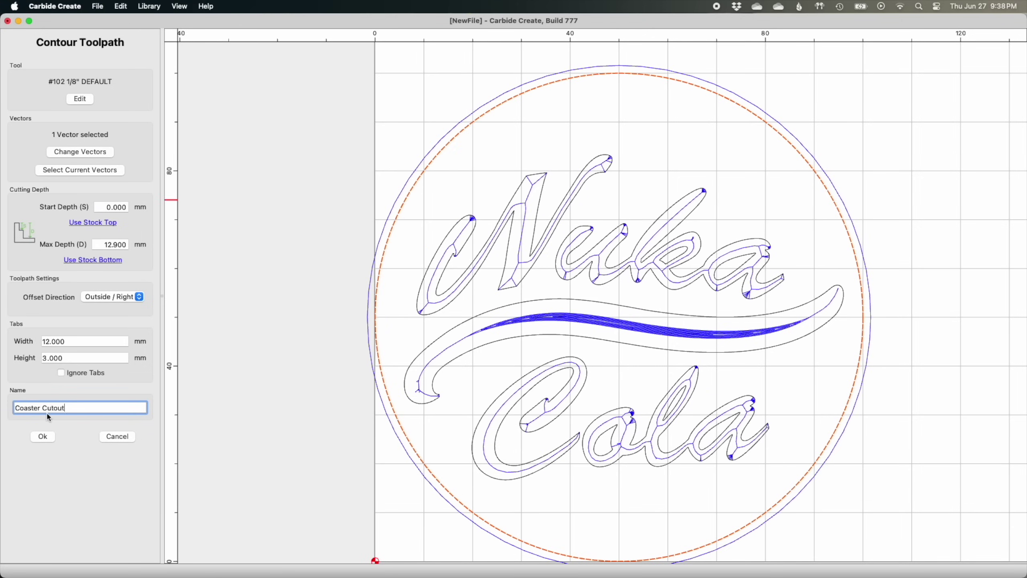
left_click(43, 436)
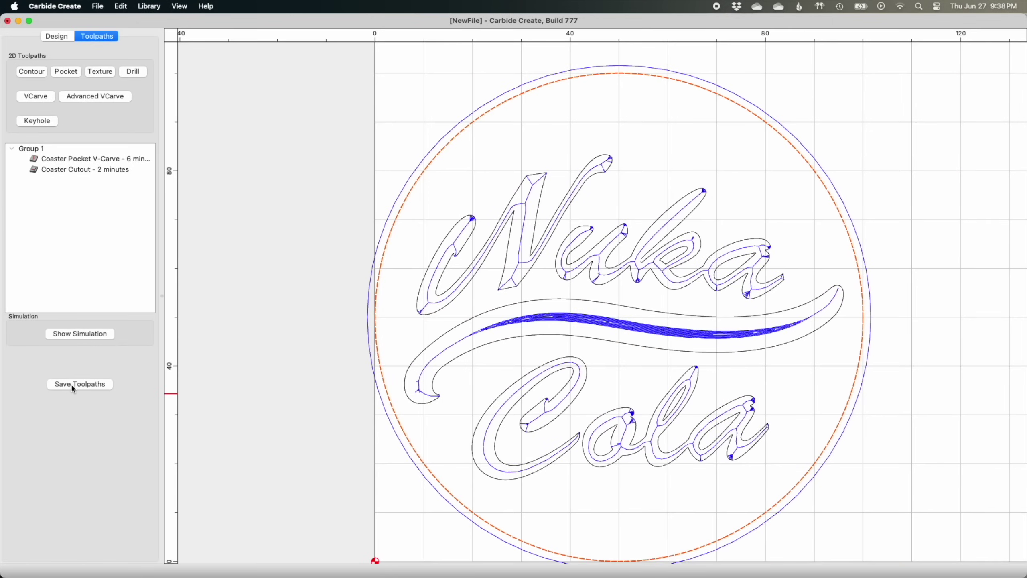
left_click(80, 383)
Step: Save the toolpaths to the Desktop as 'Nuka Cola Coaster Toolpaths' C2D file
left_click(415, 281)
left_click(586, 319)
left_click(568, 194)
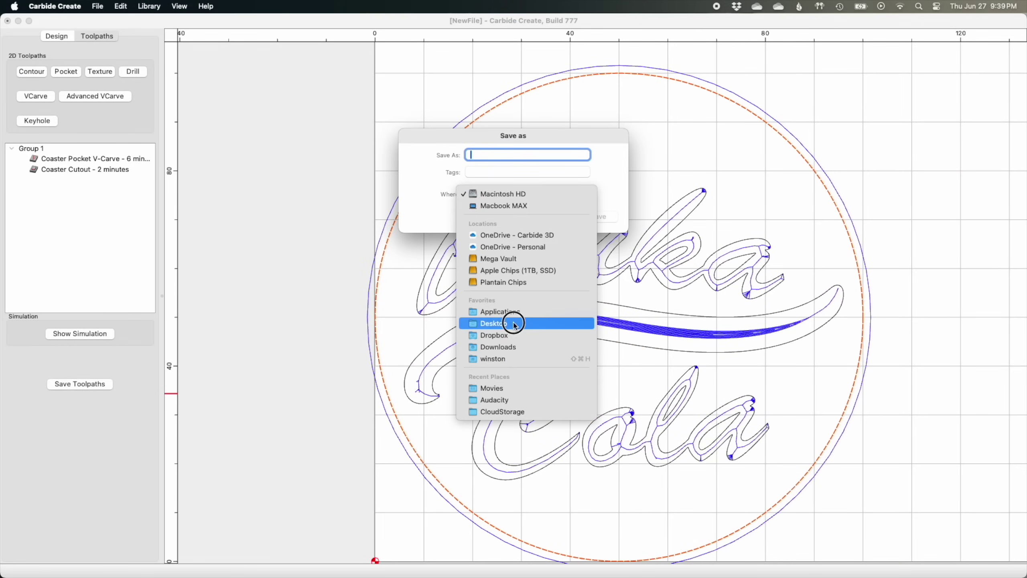
left_click(516, 321)
type("Nuka Cola Coaster Toolpaths")
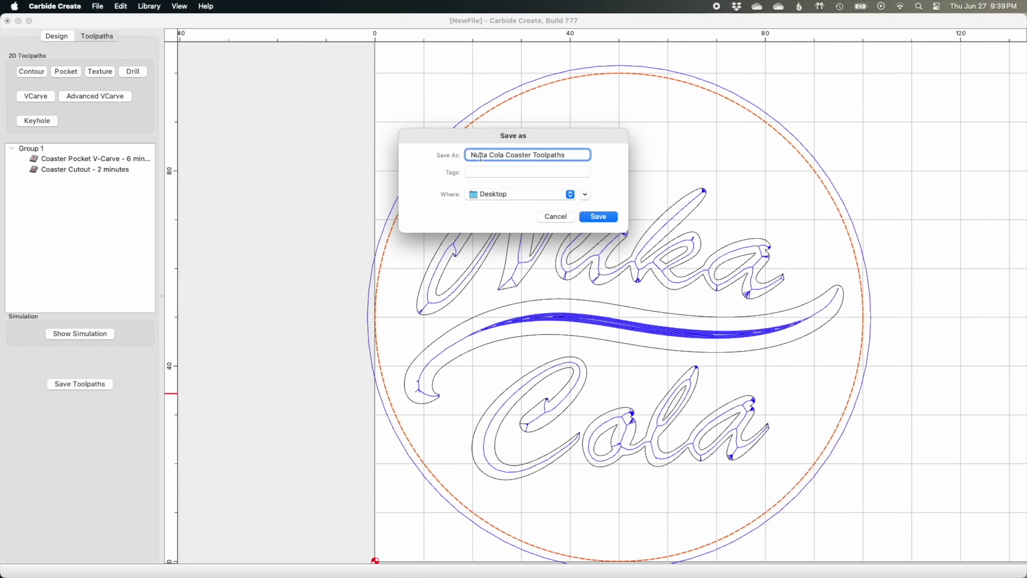
left_click(607, 216)
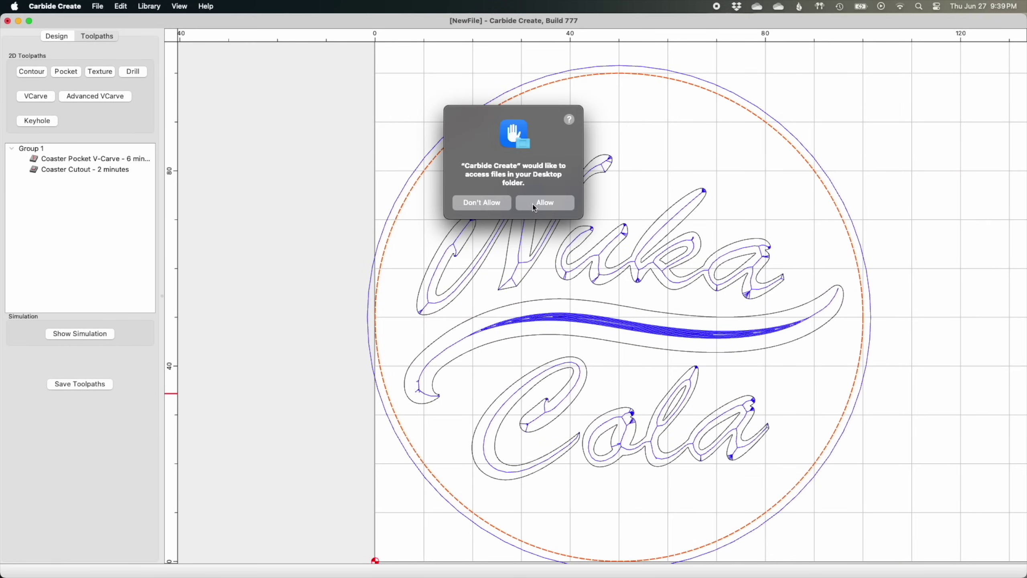
left_click(542, 204)
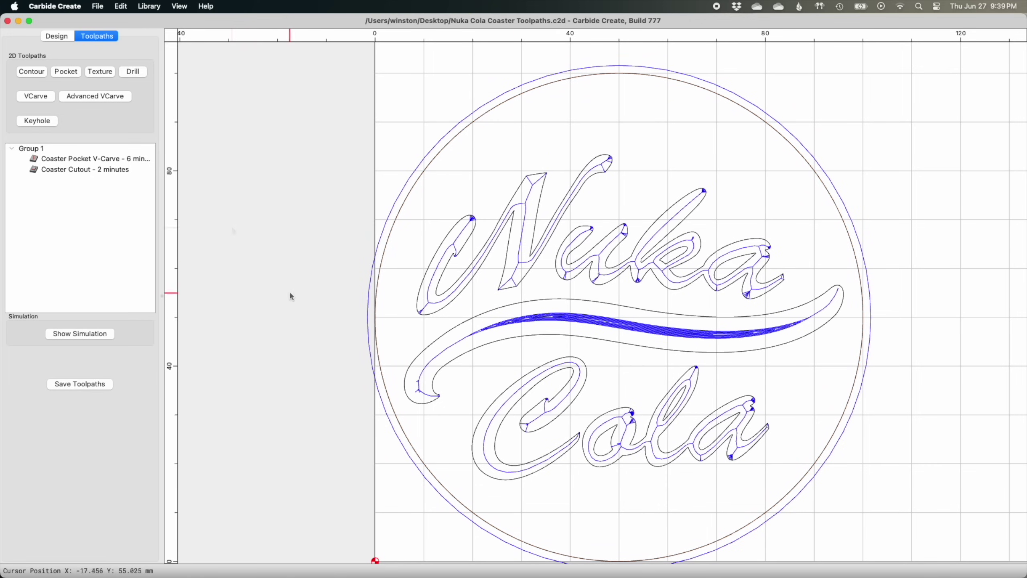
Step: Rename Group 1 to Coaster Toolpaths and disable it
right_click(32, 149)
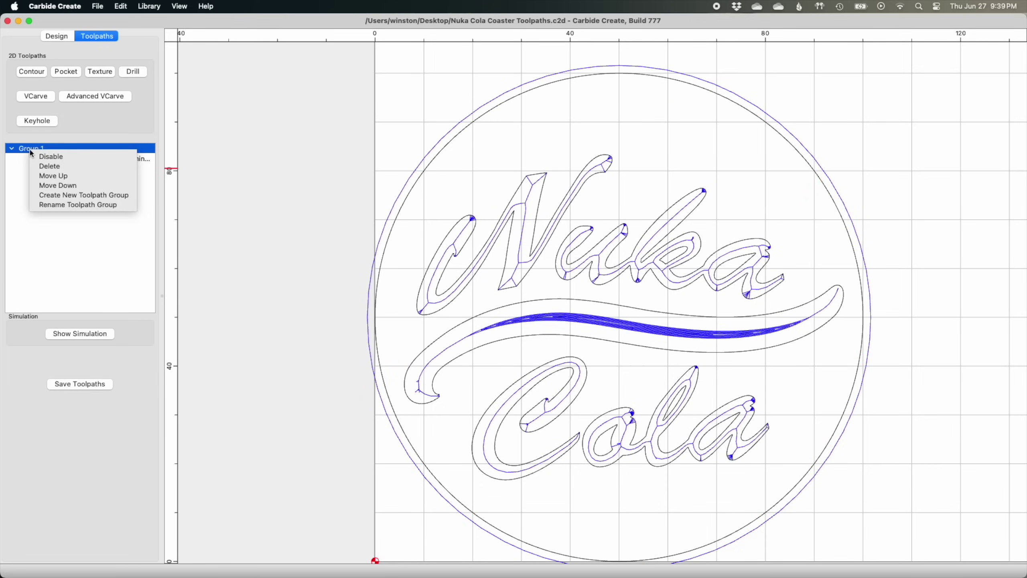
left_click(60, 202)
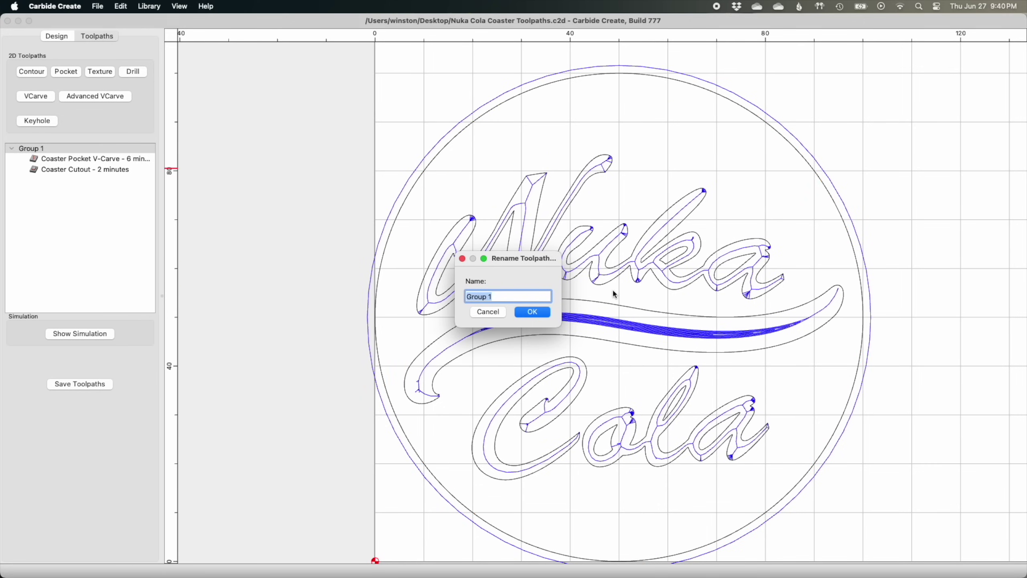
type("Coaster Toolpaths")
key("Return")
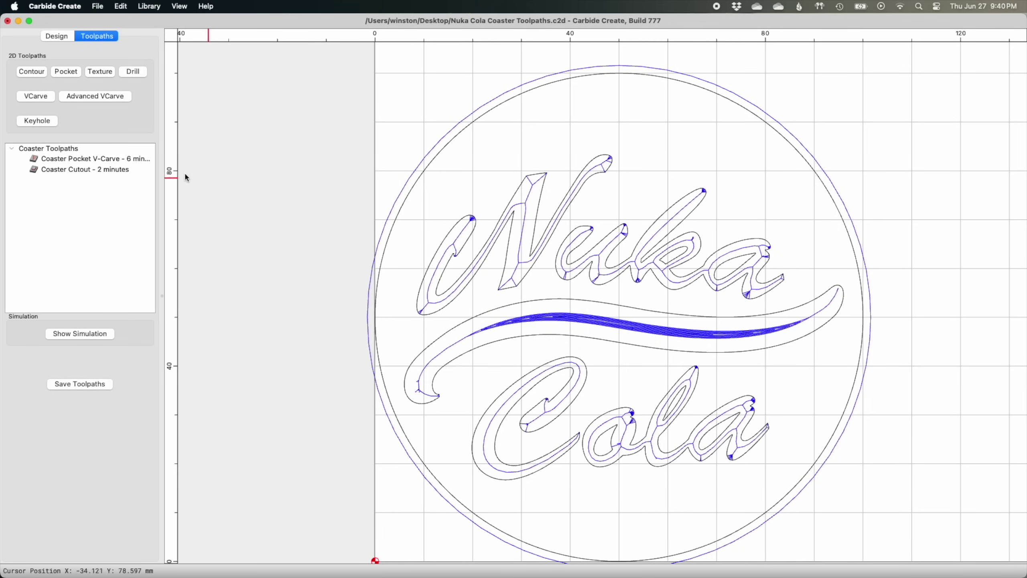
right_click(71, 151)
left_click(76, 154)
Step: Add a new toolpath group named Inlay Plug Toolpaths
right_click(59, 149)
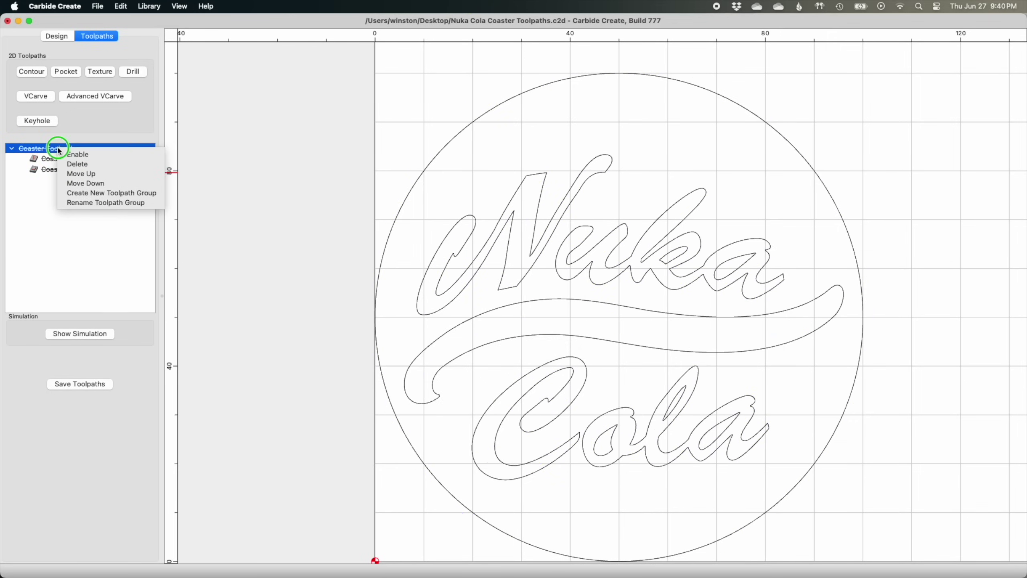
left_click(110, 193)
right_click(41, 181)
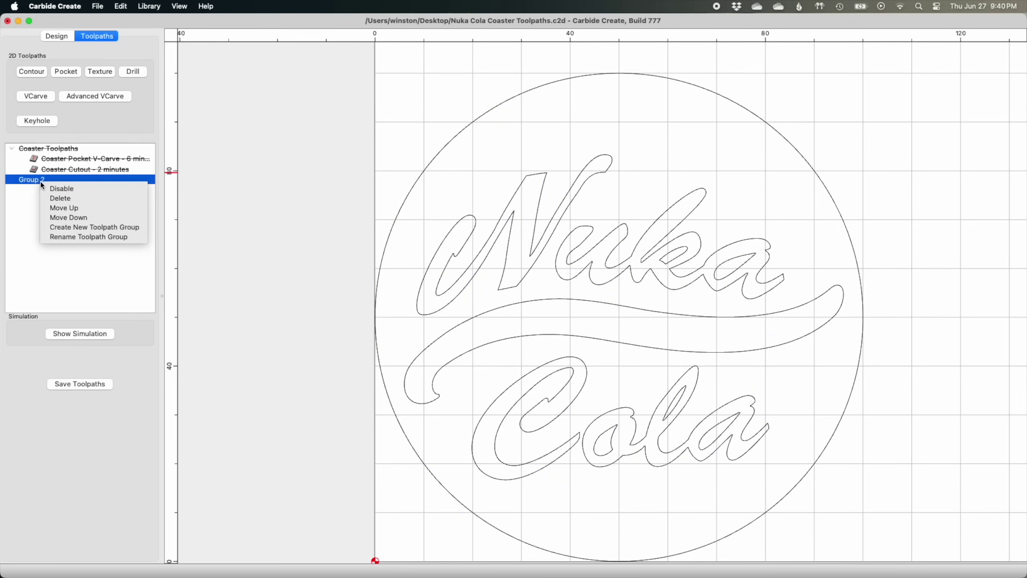
left_click(76, 237)
type("Inlay Plug Toolpaths")
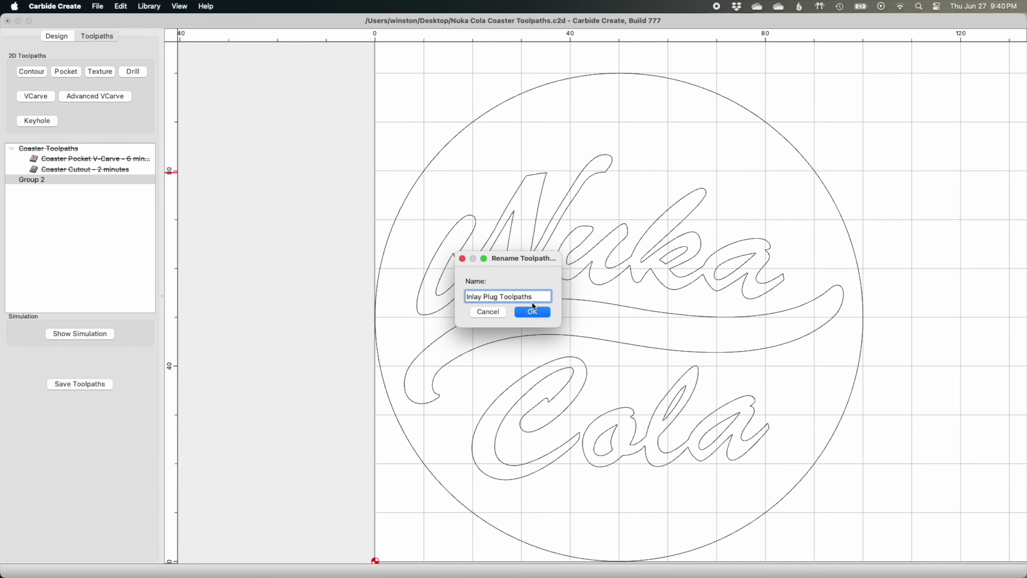
left_click(531, 311)
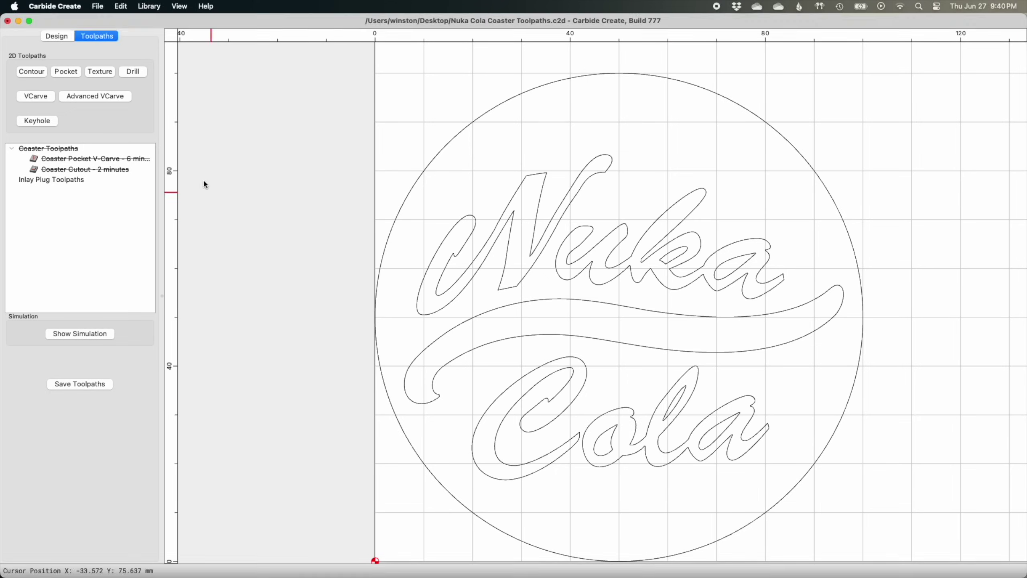
left_click(56, 36)
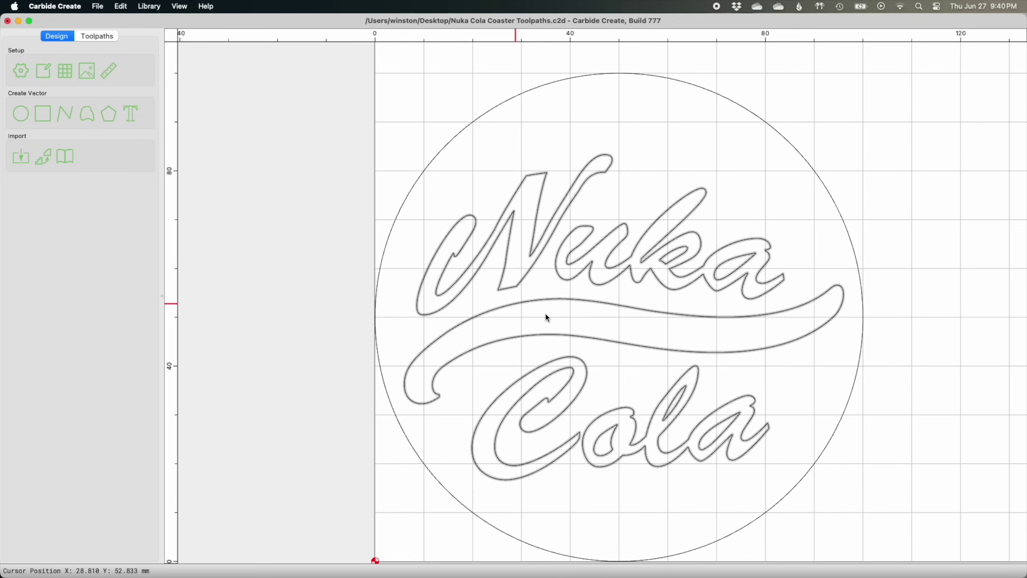
Step: Set the job's stock thickness to 20.6 mm in Job Setup
key("super+j")
key("Tab")
key("Tab")
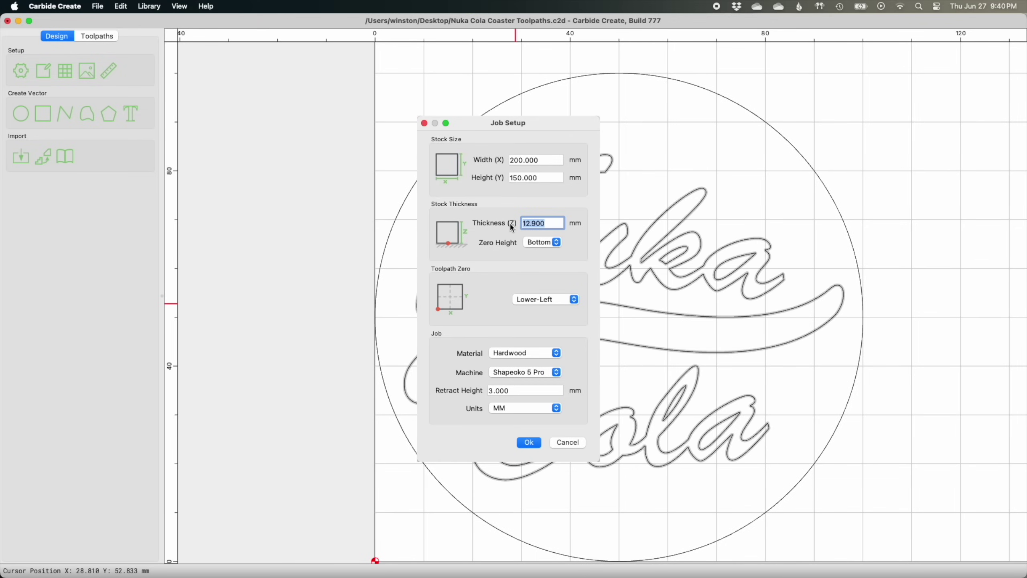
type("20.6")
key("Return")
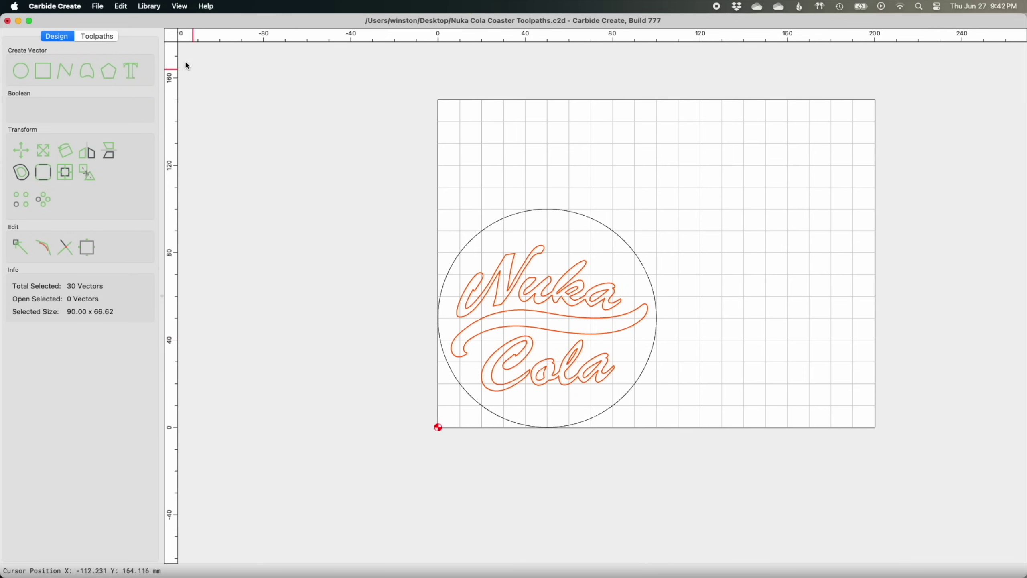
Step: Copy and paste the Nuka Cola text, place the copy right of the circle, and mirror it horizontally
left_click(121, 6)
left_click(123, 35)
left_click(120, 6)
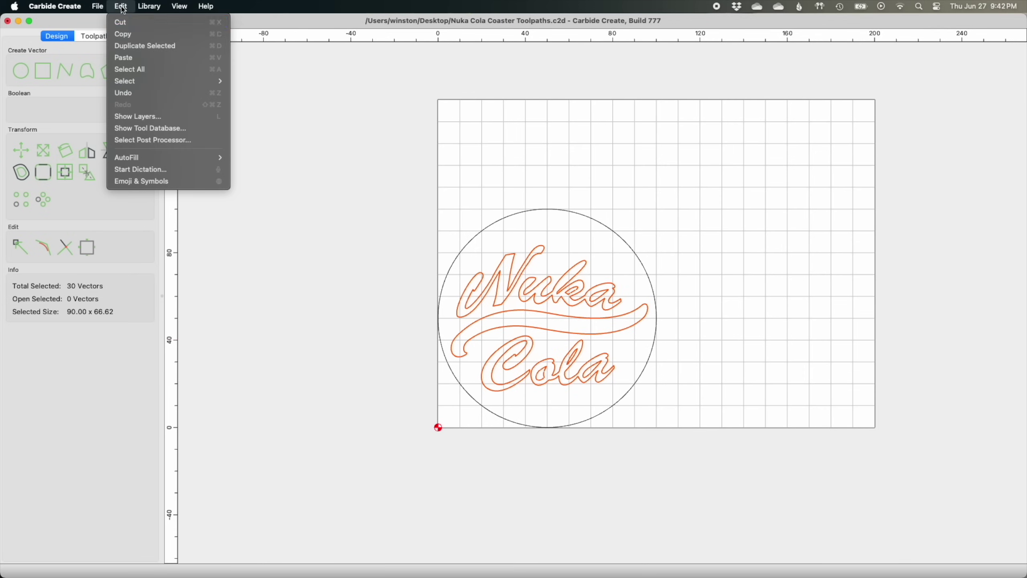
left_click(123, 58)
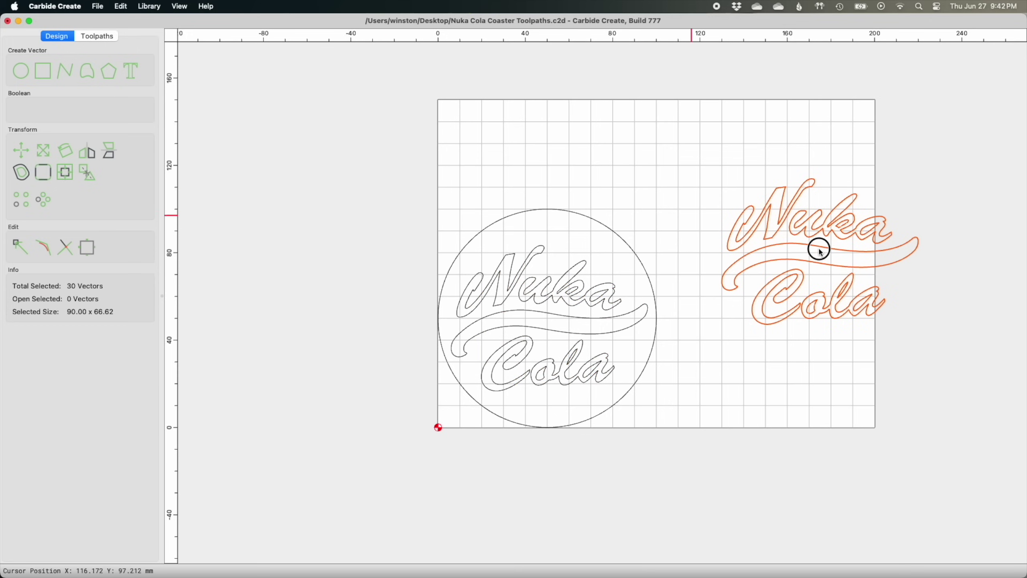
left_click_drag(818, 247, 821, 283)
left_click_drag(756, 279, 720, 309)
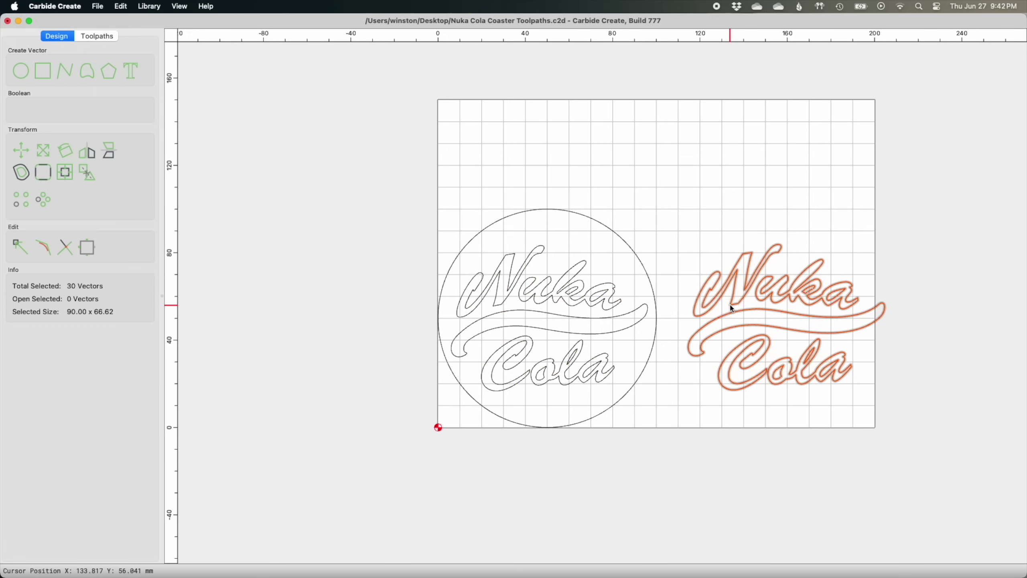
left_click(91, 153)
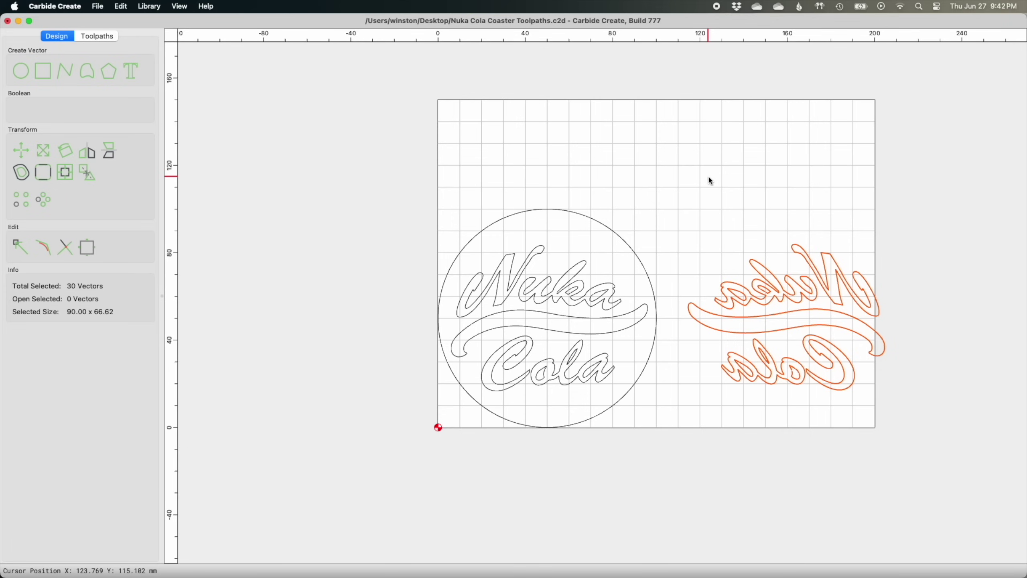
Step: Add a new layer named Inlay Plug in the layers list
left_click(122, 6)
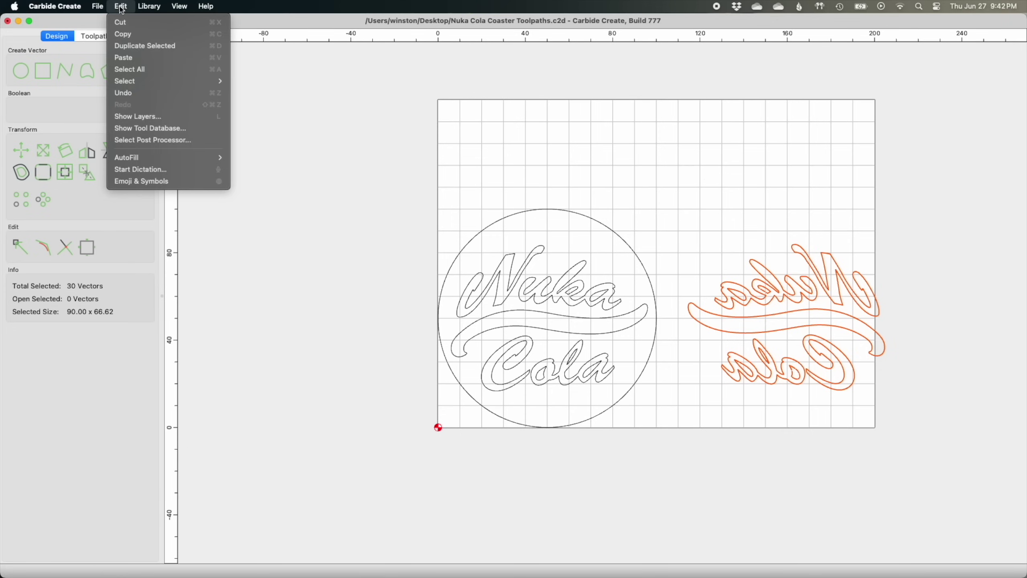
left_click(169, 116)
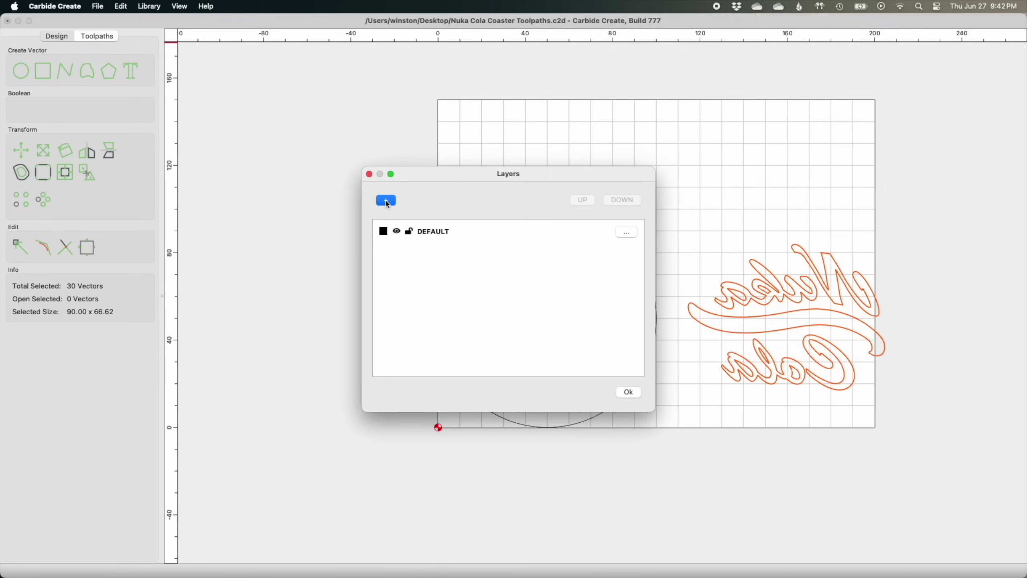
left_click(386, 200)
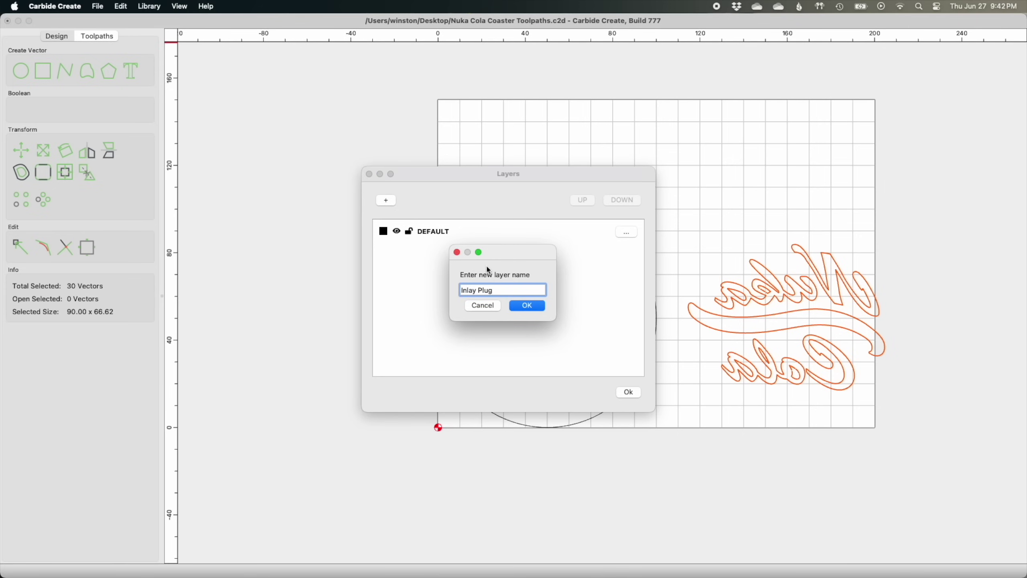
left_click(534, 306)
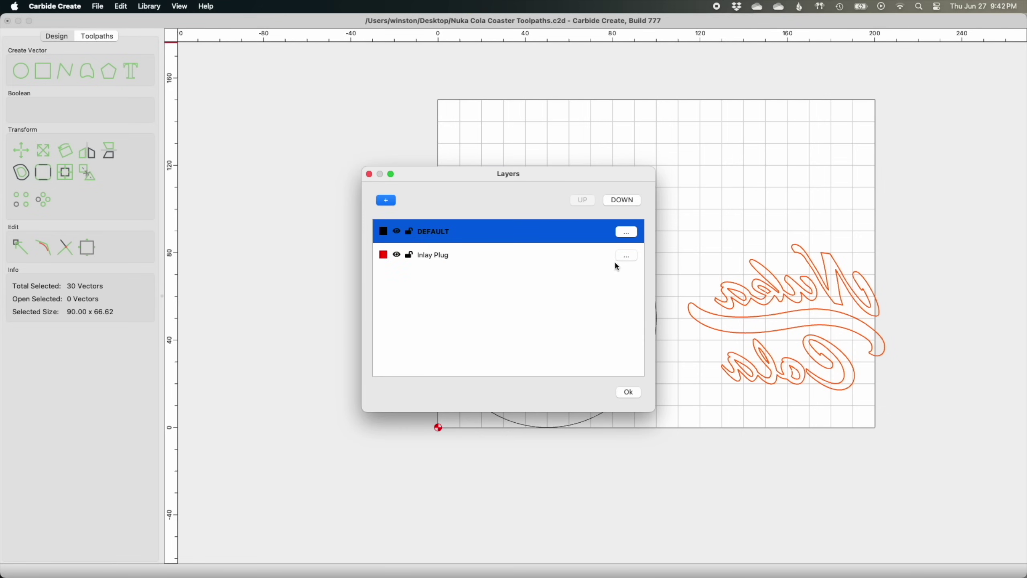
Step: Move the mirrored text onto Inlay Plug, make that layer active, and hide DEFAULT
left_click(626, 256)
left_click(626, 256)
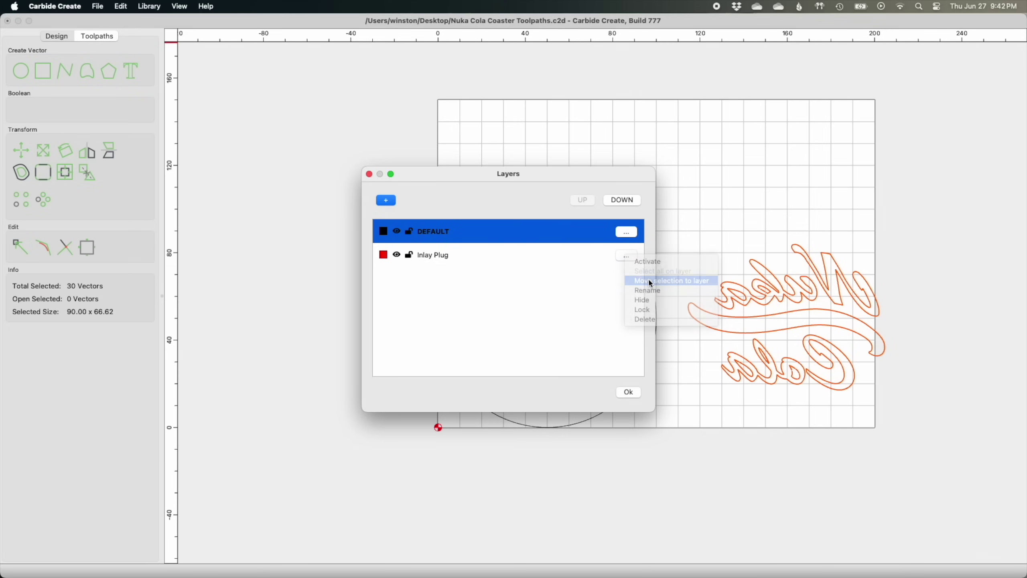
left_click(649, 280)
left_click(629, 256)
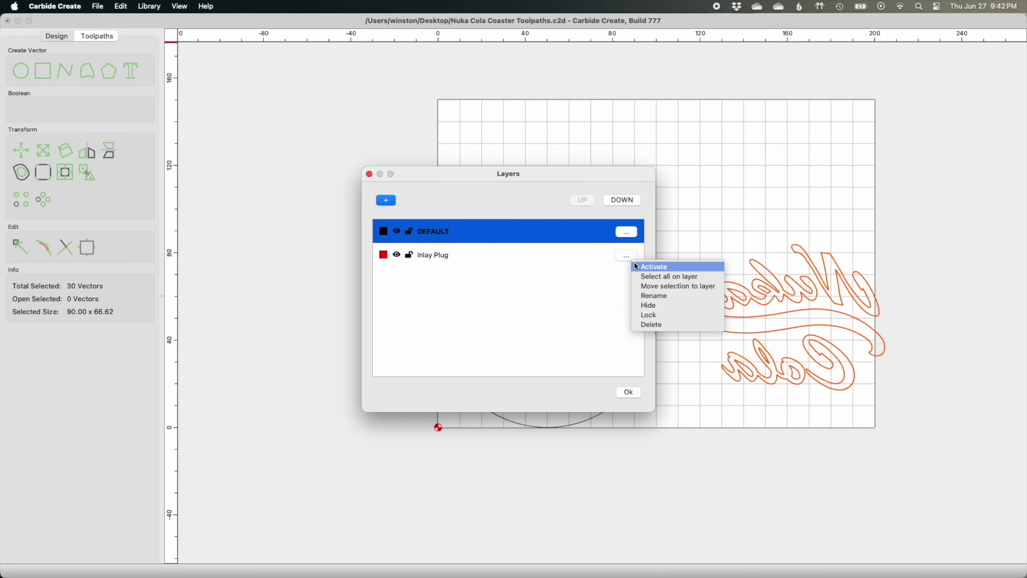
left_click(642, 268)
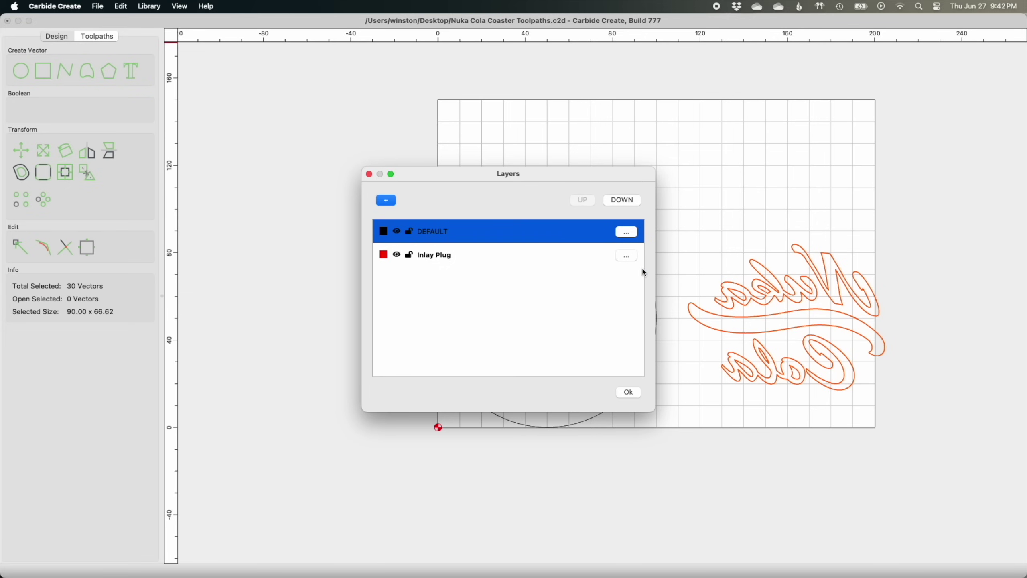
left_click(400, 234)
left_click(398, 232)
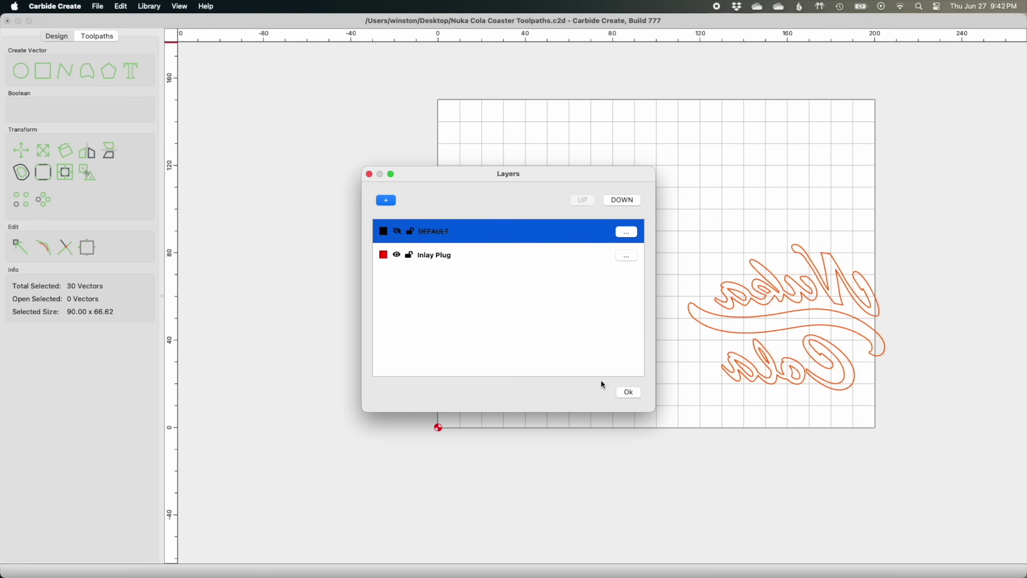
left_click(629, 393)
Step: Shift the mirrored text left toward the stock origin and begin a rectangle around it
left_click(676, 388)
left_click(745, 386)
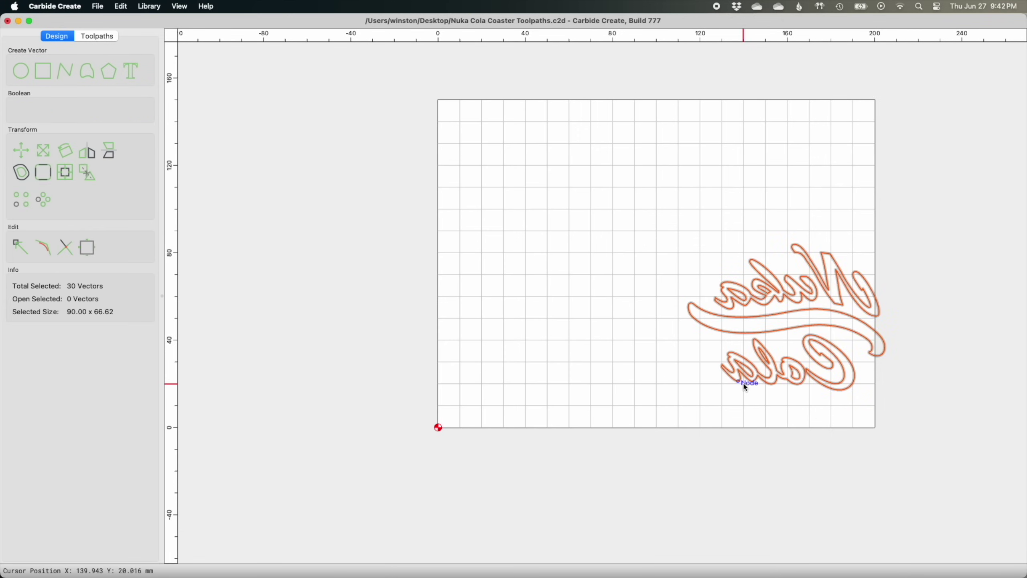
mouse_move(745, 386)
left_mouse_down()
mouse_move(555, 378)
mouse_move(498, 390)
mouse_move(501, 404)
left_mouse_up()
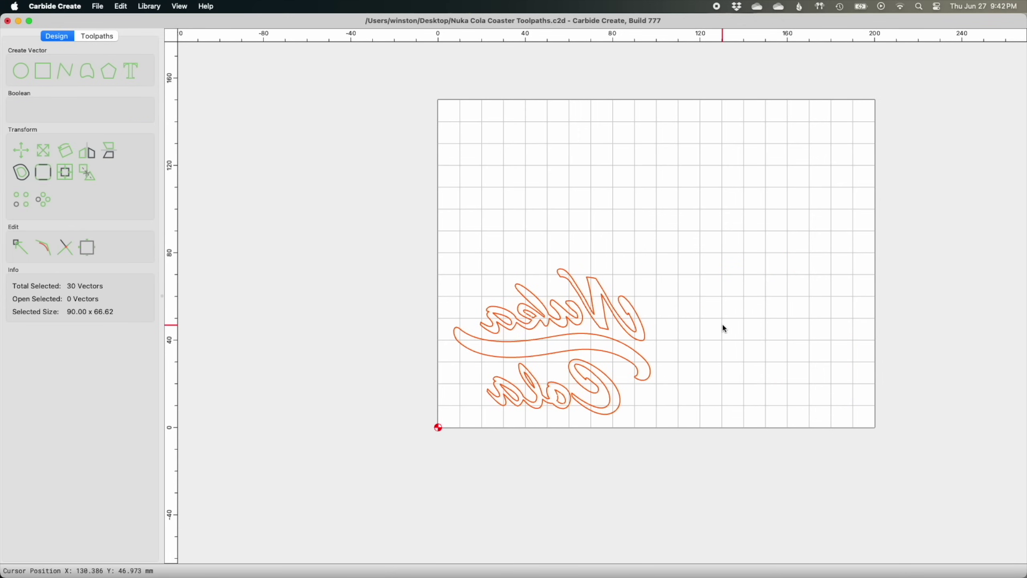
left_click(723, 327)
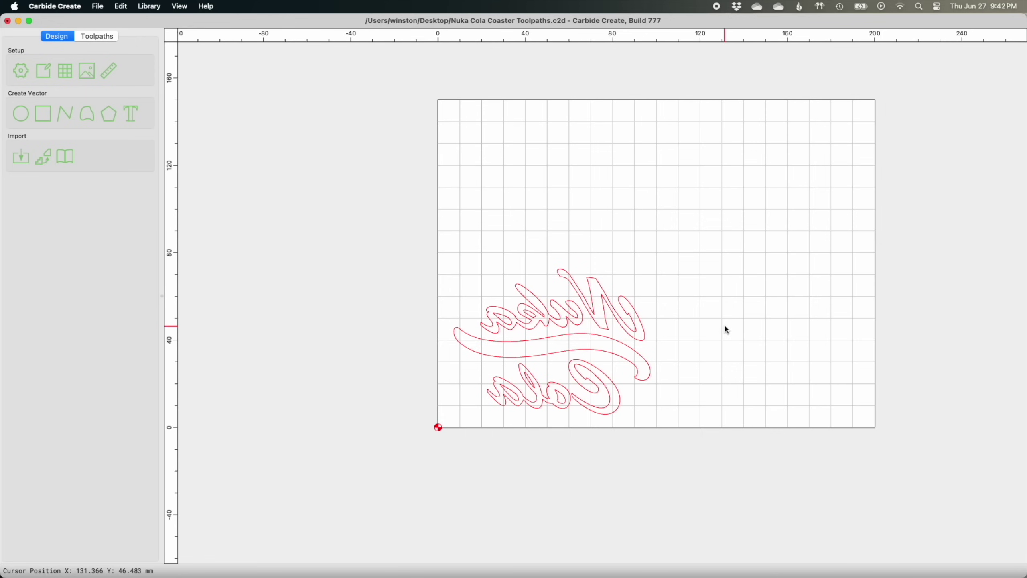
scroll(558, 369, "down", 2)
scroll(557, 370, "up", 5)
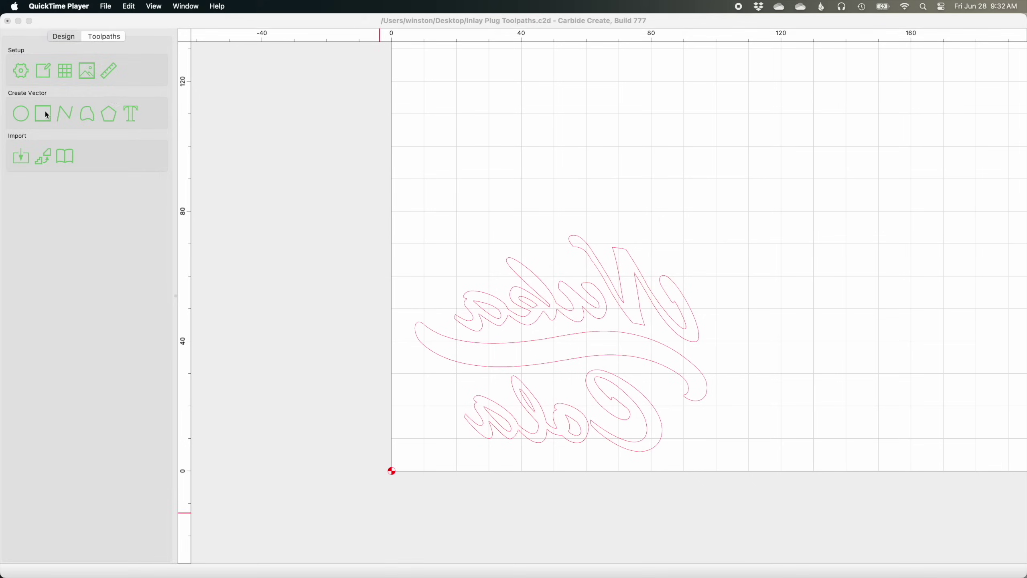
left_click(43, 113)
left_click(889, 482)
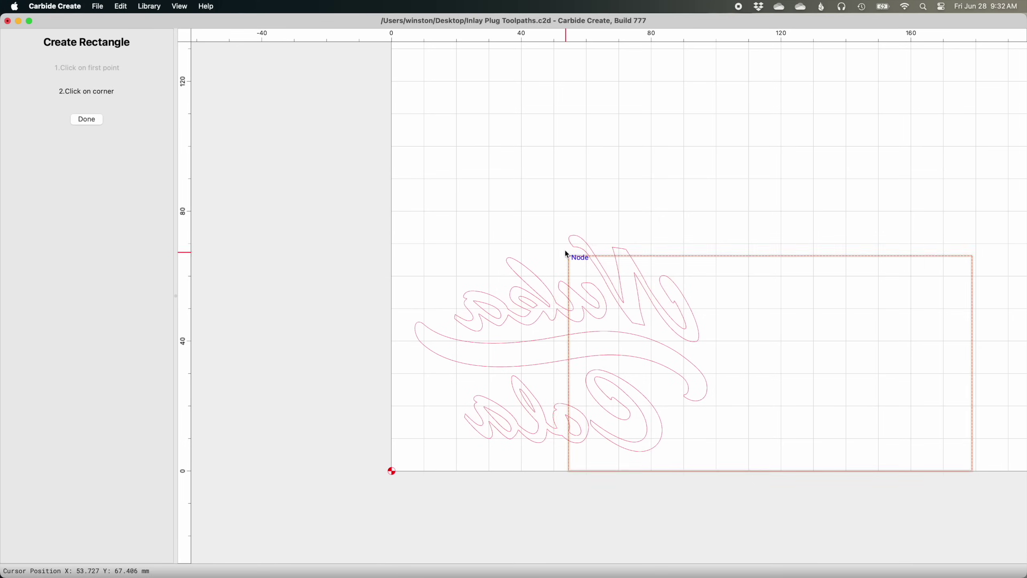
Step: Finish the rectangle, align it to the stock's left edge, narrow it to about 104.652 mm, then delete it
left_click(554, 243)
key("m")
left_click_drag(553, 243, 391, 225)
left_click(87, 205)
key("s")
left_click_drag(823, 344, 730, 342)
left_click(87, 180)
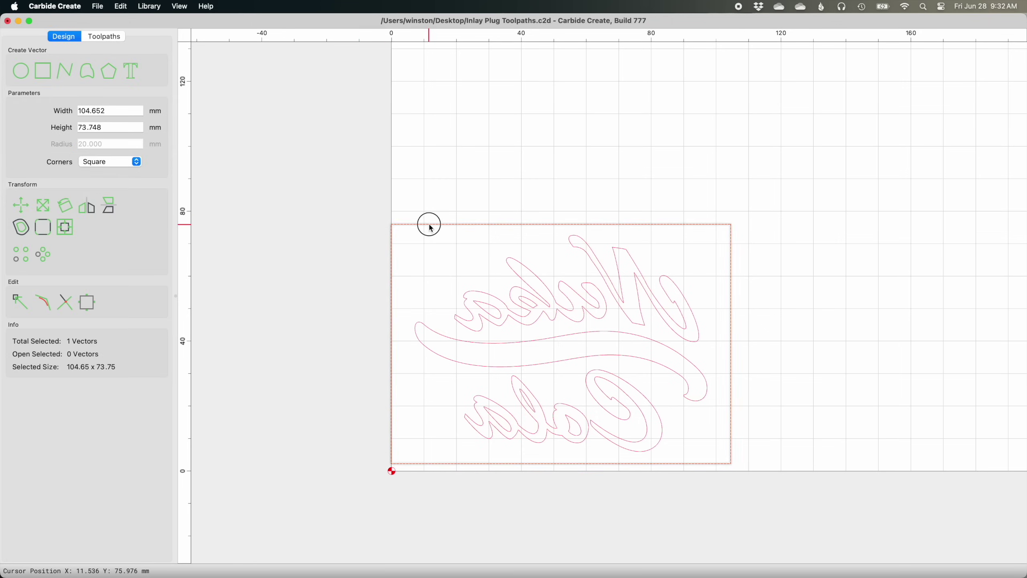
key("Delete")
Step: Draw a 50 mm radius circle centred on the lettering, then delete it
left_click(23, 114)
left_click(557, 353)
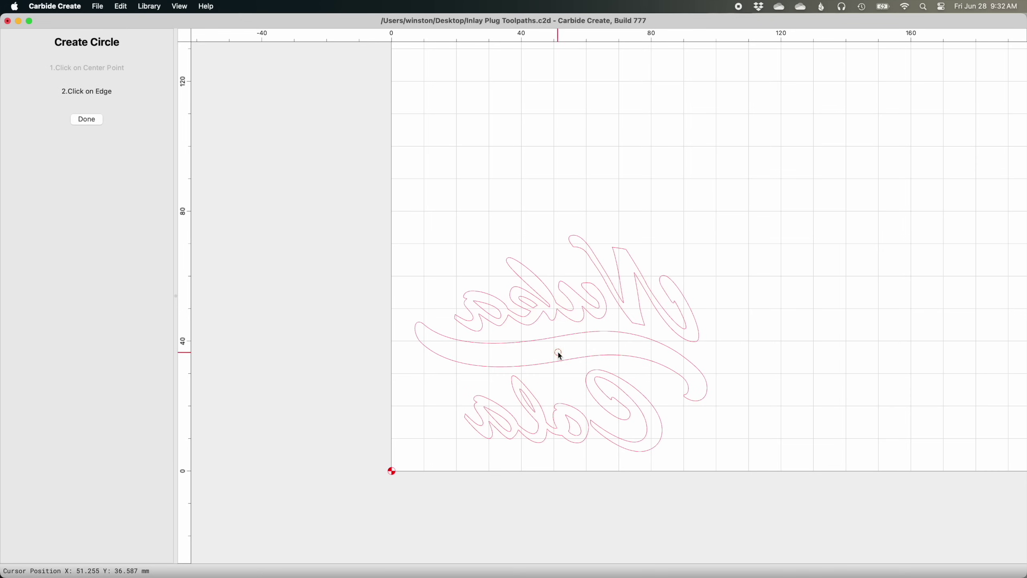
left_click(722, 277)
double_click(107, 110)
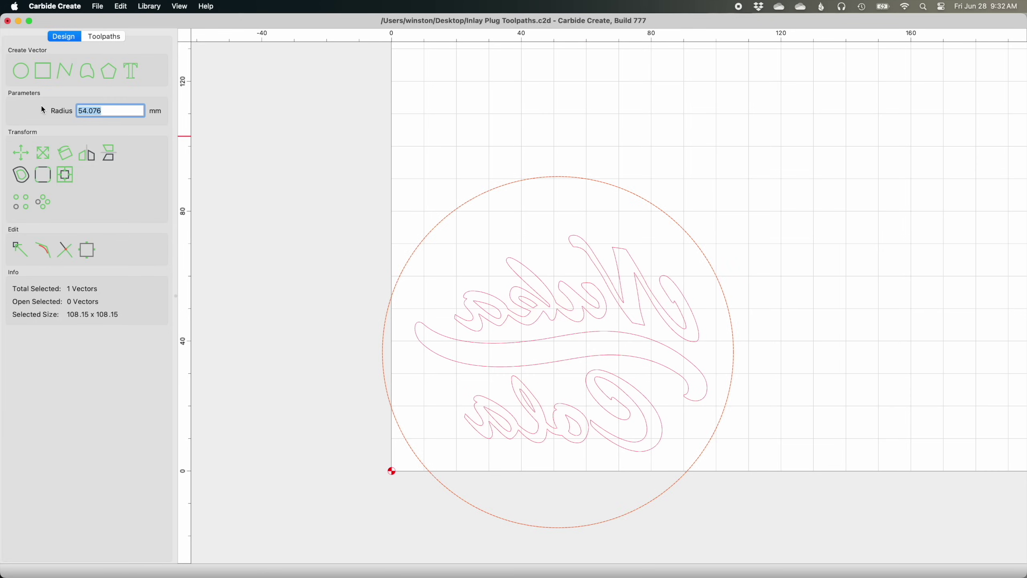
type("50")
key("Return")
left_click(22, 155)
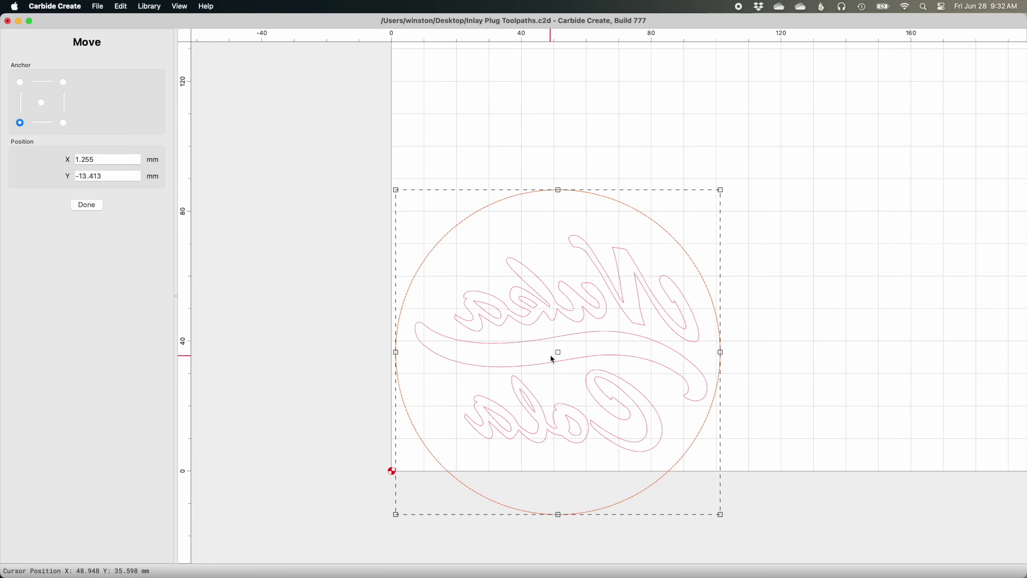
left_click_drag(557, 351, 564, 346)
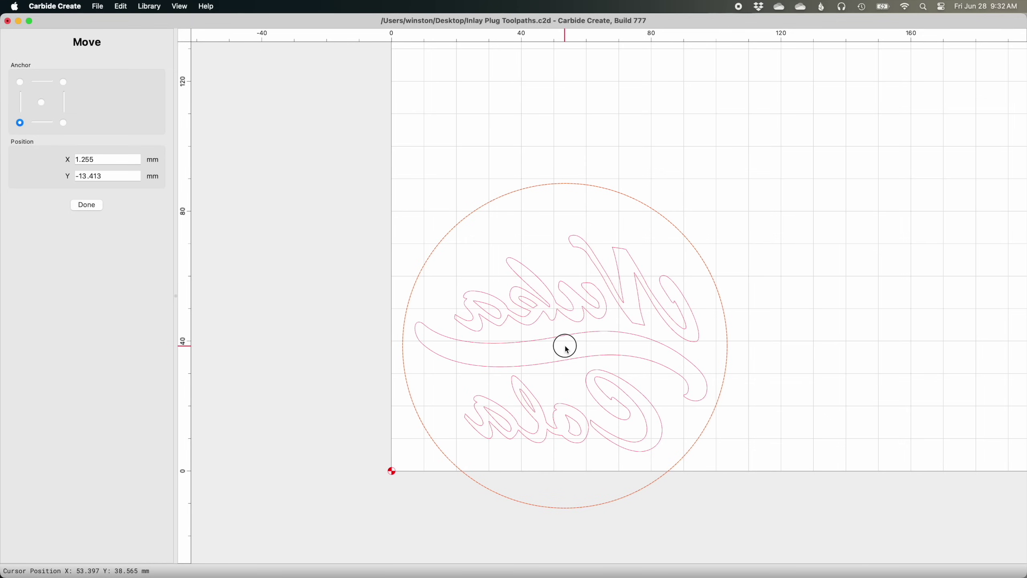
left_click(823, 354)
left_click(722, 300)
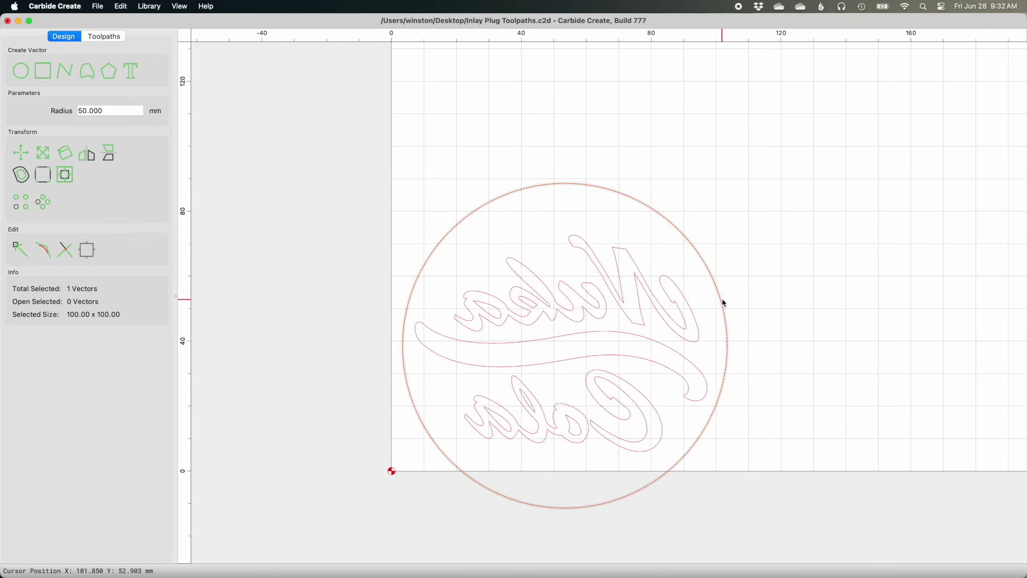
key("Delete")
Step: Draw a closed straight-segment polyline outline around the mirrored lettering
left_click(88, 117)
left_click(424, 257)
left_click(553, 211)
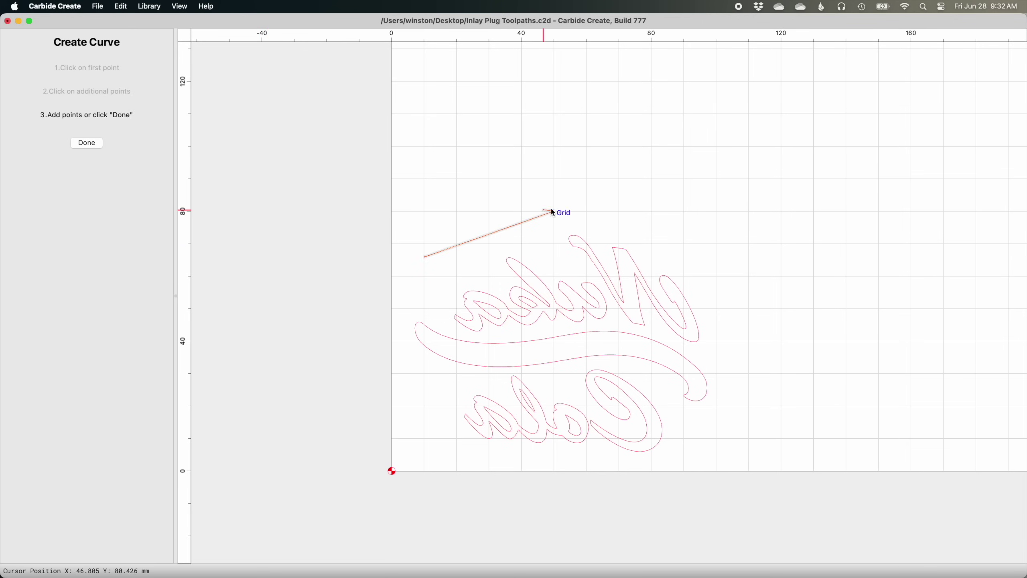
left_click(683, 210)
left_click(759, 318)
left_click(756, 425)
left_click(683, 470)
left_click(554, 503)
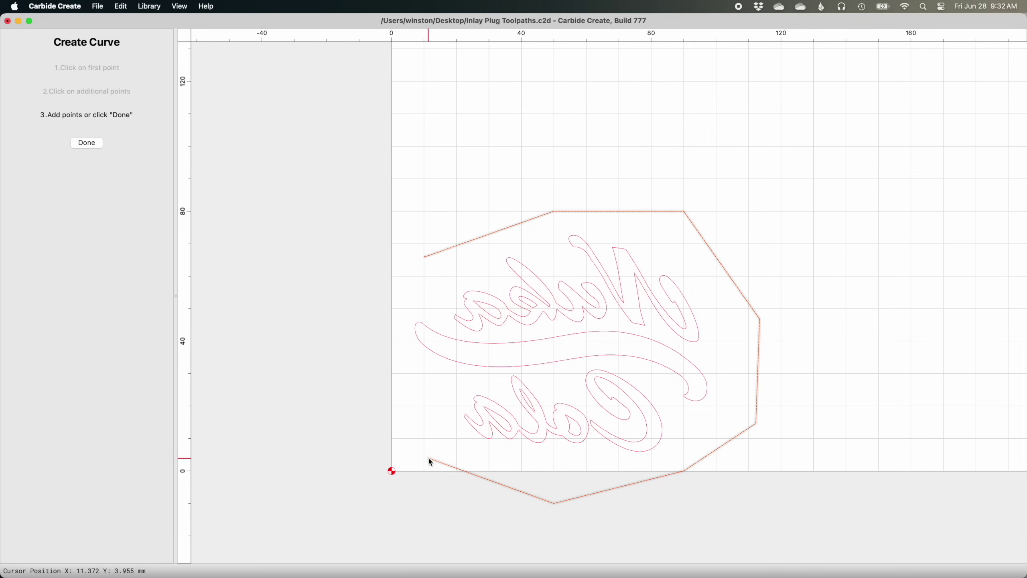
left_click(429, 458)
left_click(346, 363)
left_click(424, 257)
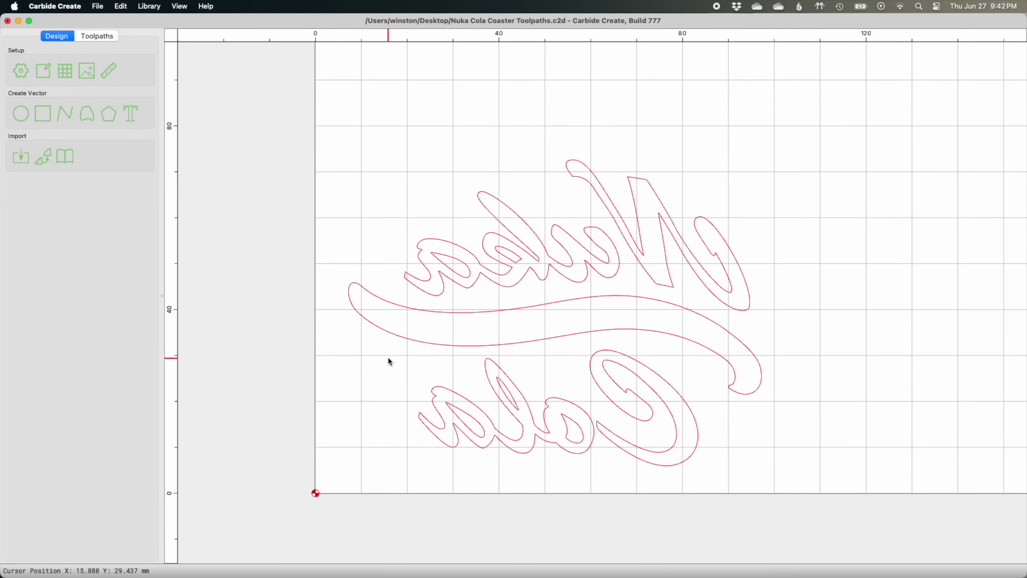
Step: Offset the selected mirrored lettering 6 mm to the outside
left_click(388, 338)
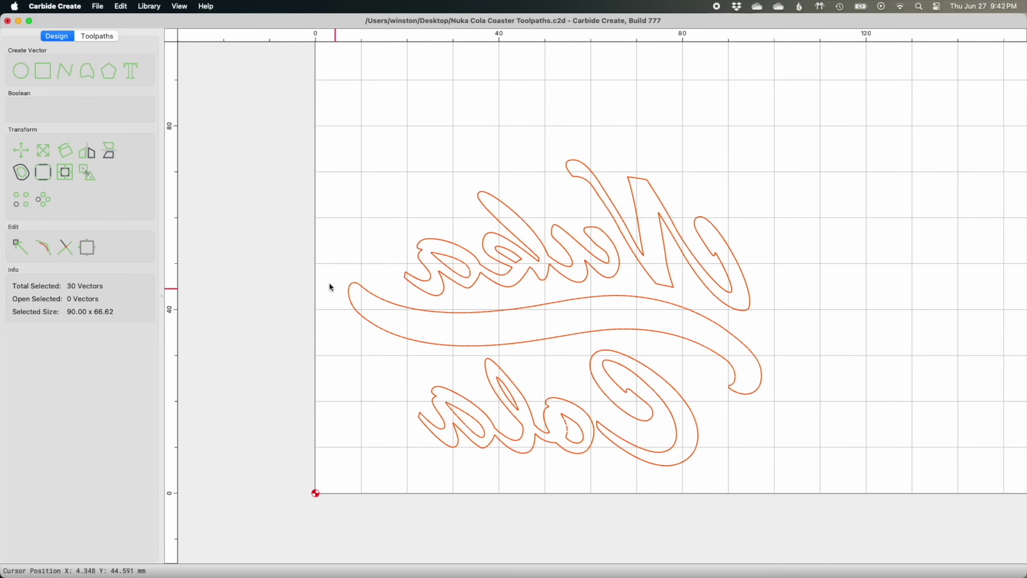
left_click(26, 174)
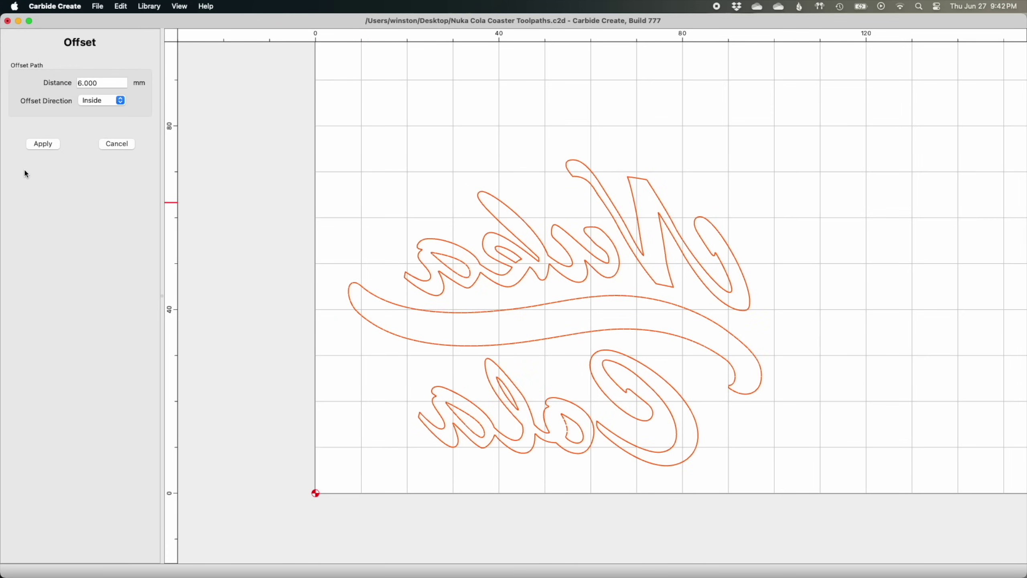
left_click(97, 101)
left_click(97, 91)
left_click(44, 144)
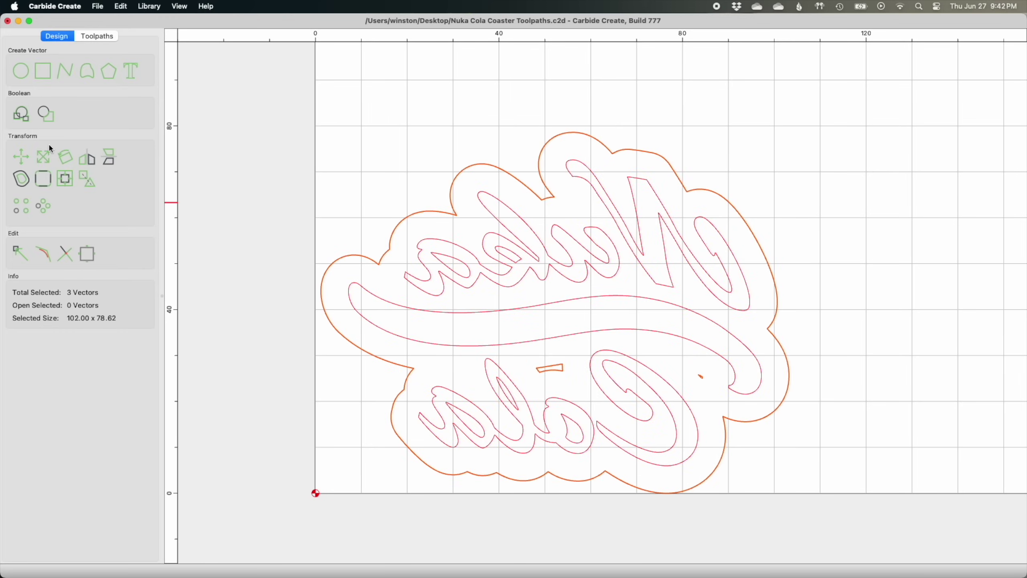
Step: Delete the small stray offset fragments near the Cola lettering
left_click(839, 495)
left_click(561, 370)
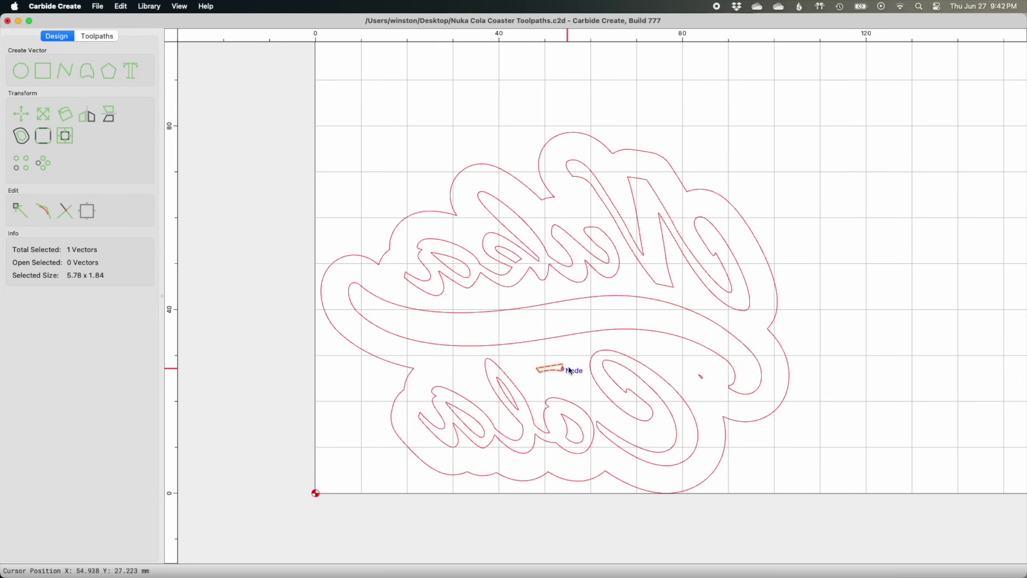
key("Delete")
left_click(701, 377)
left_click_drag(688, 362, 711, 390)
key("Delete")
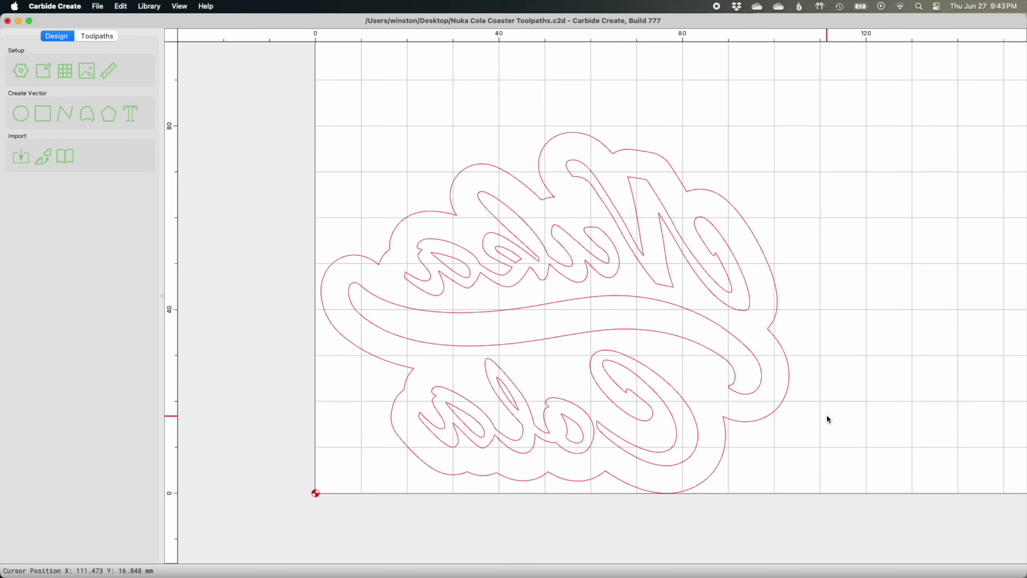
Step: Start an Advanced VCarve toolpath using the vectors on the Inlay Plug layer
left_click(97, 37)
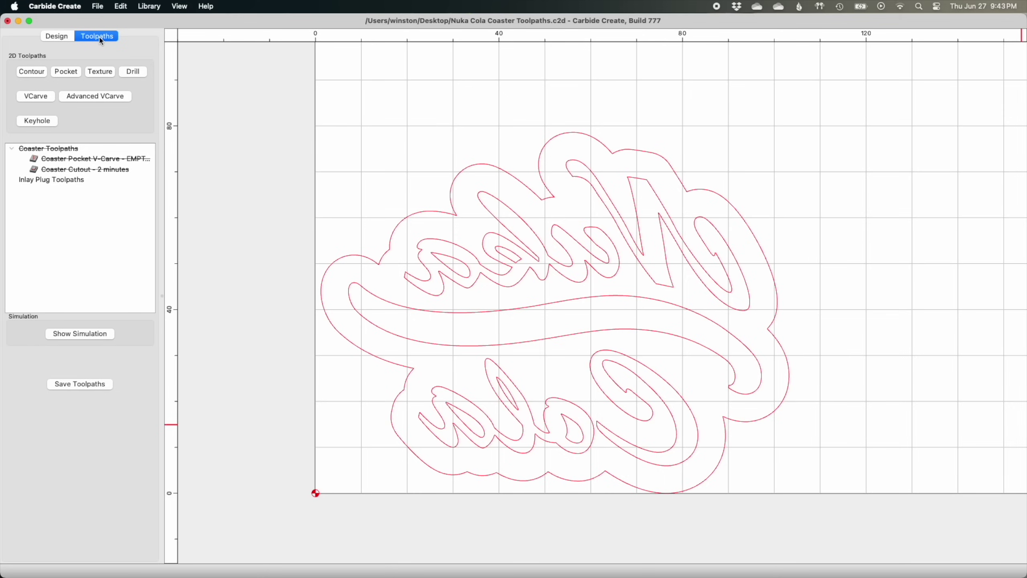
left_click(95, 97)
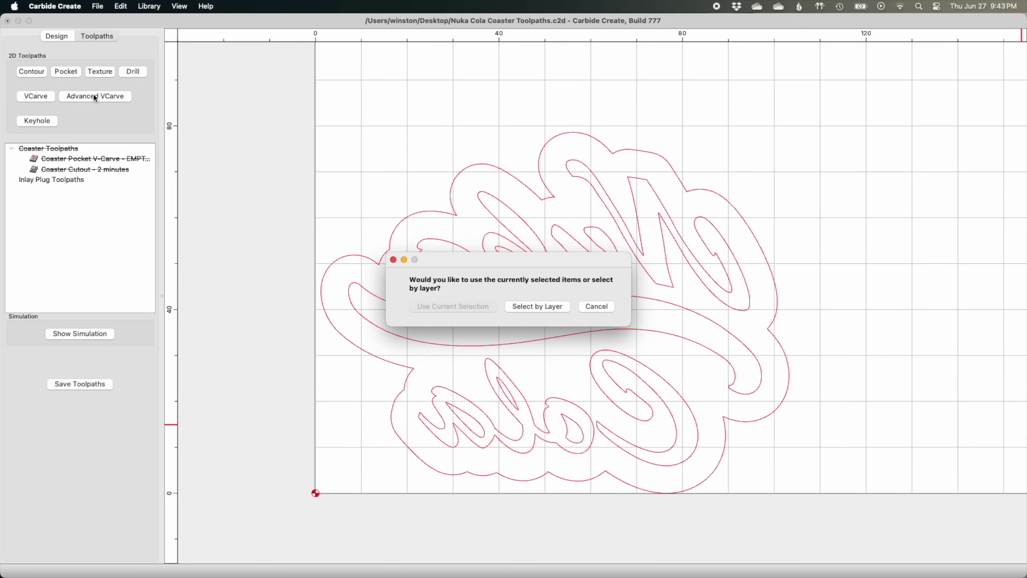
left_click(536, 306)
left_click(483, 273)
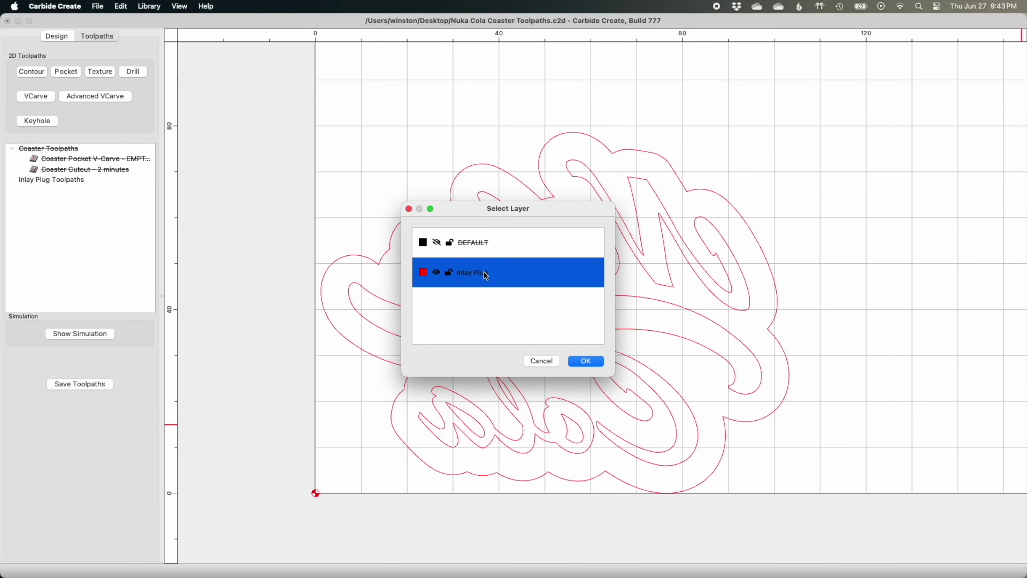
left_click(581, 357)
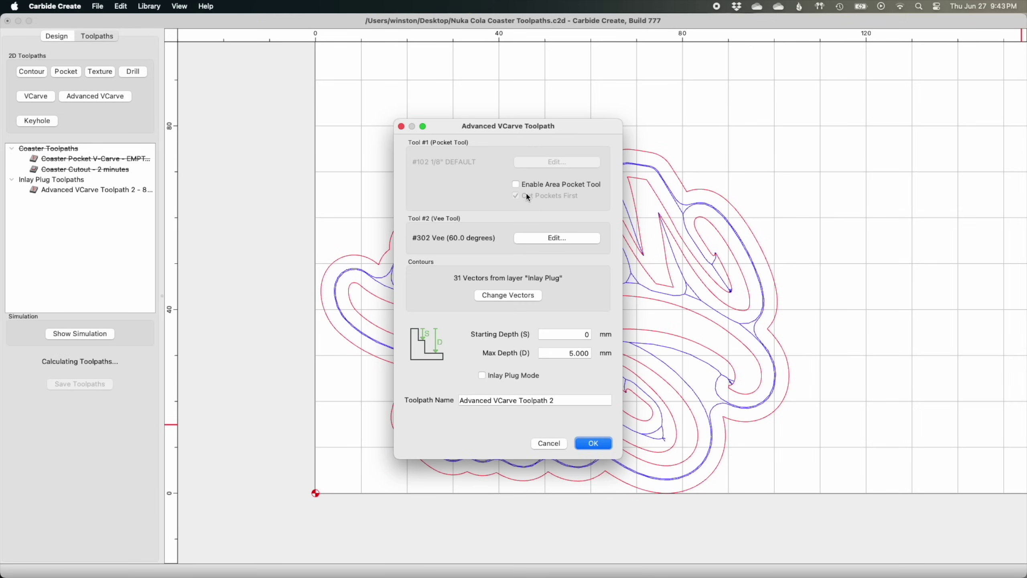
Step: Enable the pocket tool and set its cutting values (1.5, 200) and the V-bit's (2.5, 400, 100)
left_click(516, 184)
left_click(536, 162)
type("1.5")
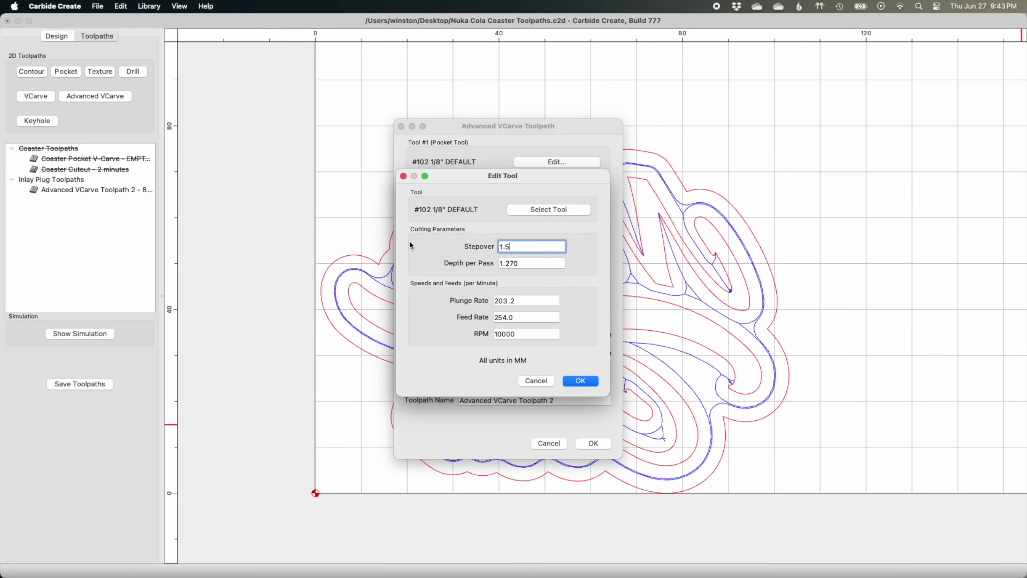
key("Tab")
key("Tab")
type("200")
key("Tab")
key("Tab")
key("Return")
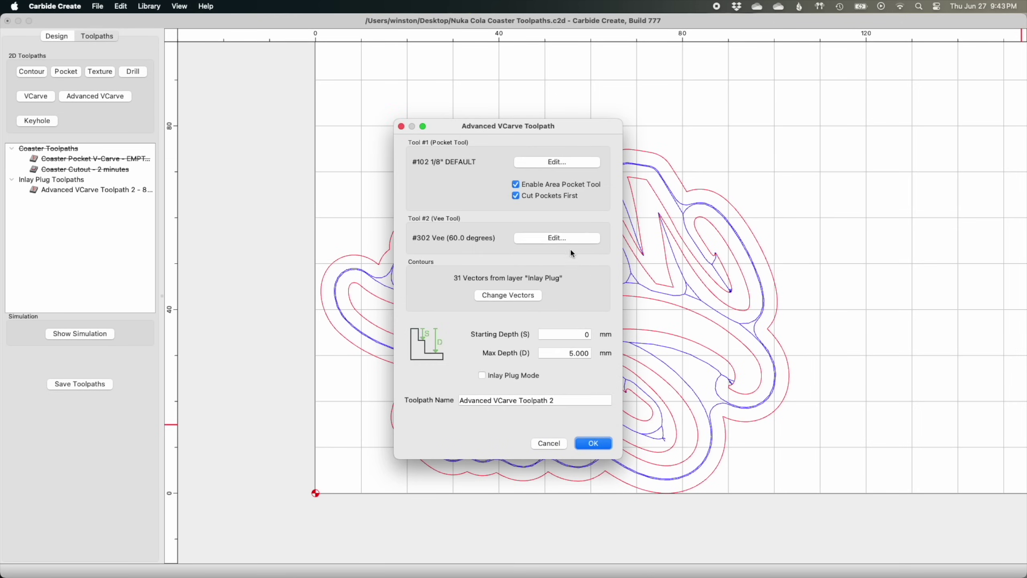
left_click(566, 239)
key("Tab")
type("2.5")
key("Tab")
type("400")
key("Tab")
type("100")
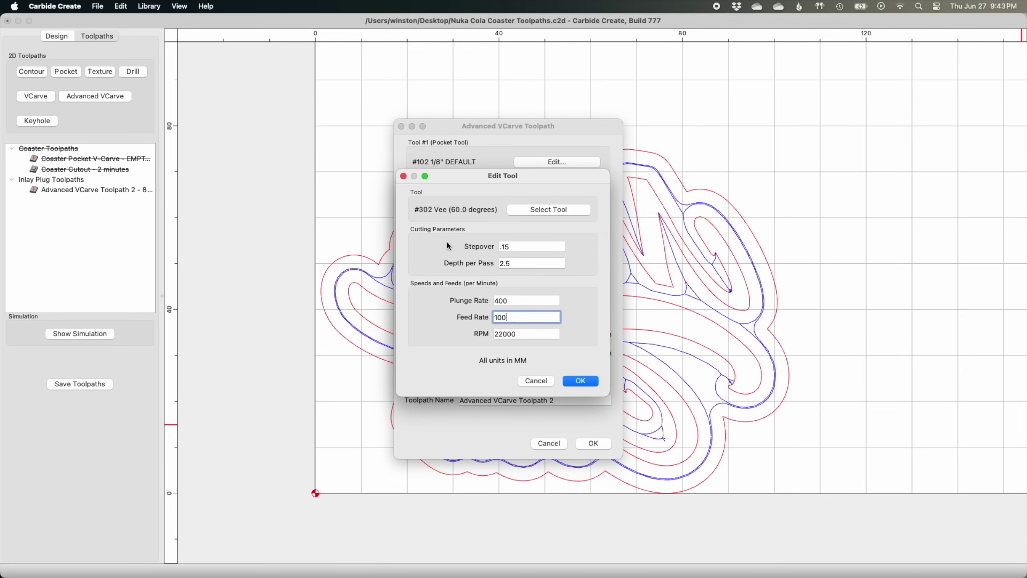
key("Tab")
left_click(576, 383)
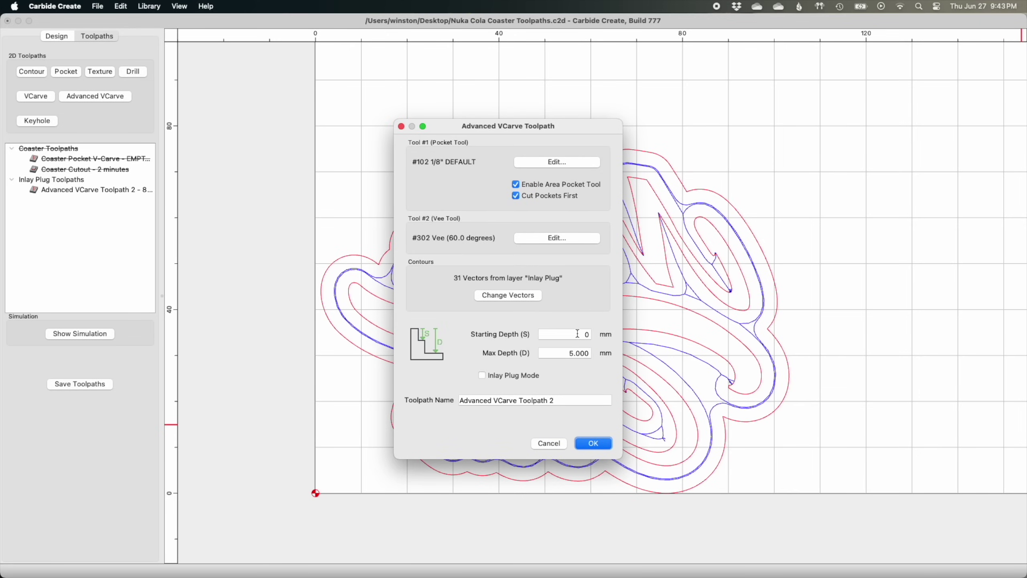
Step: Enable Inlay Plug Mode with 4.5 mm plug depth and 1 mm top gap, naming the toolpath Plug V-Carving
left_click(482, 376)
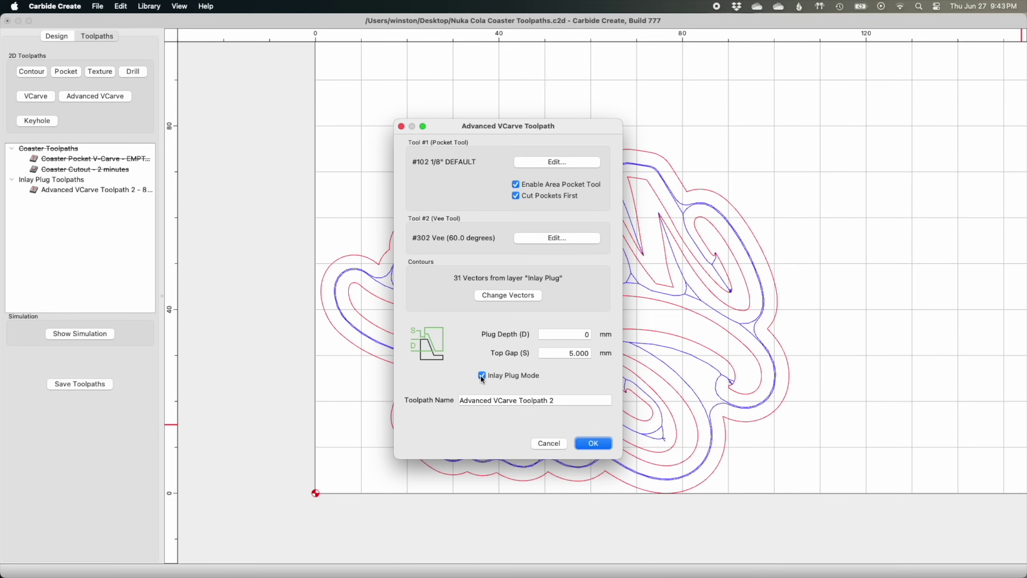
left_click(482, 375)
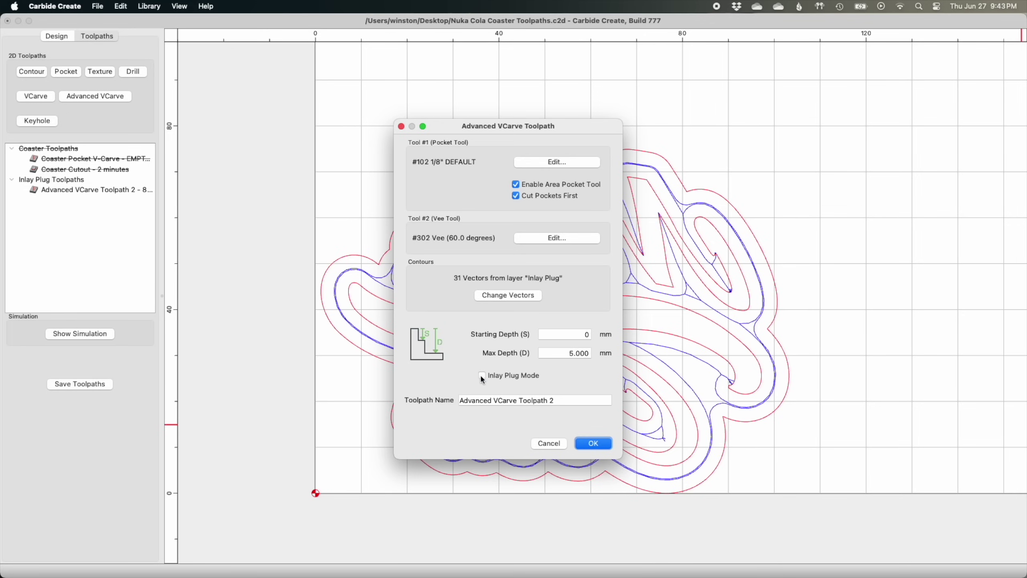
left_click(482, 377)
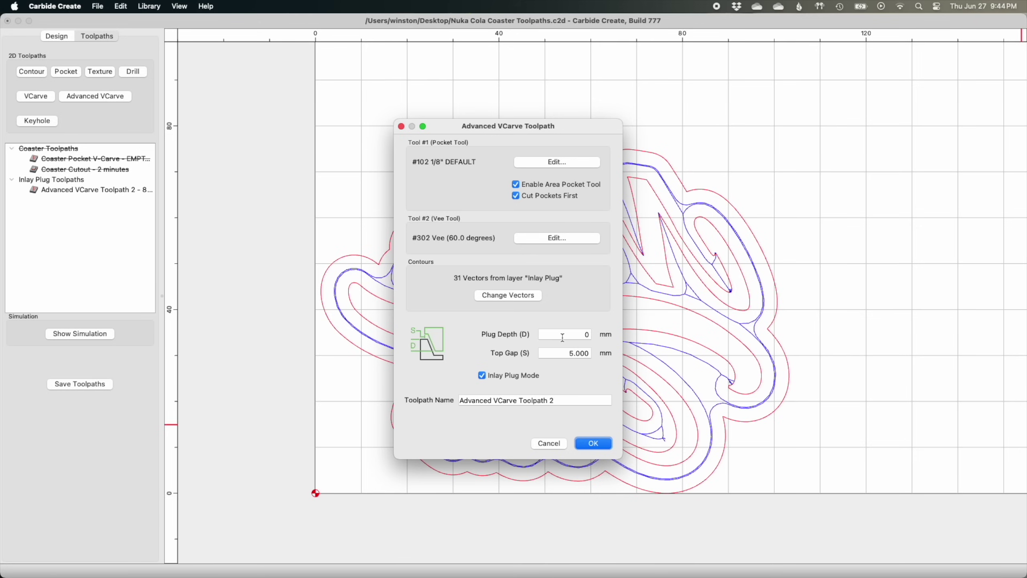
left_click_drag(562, 337, 596, 335)
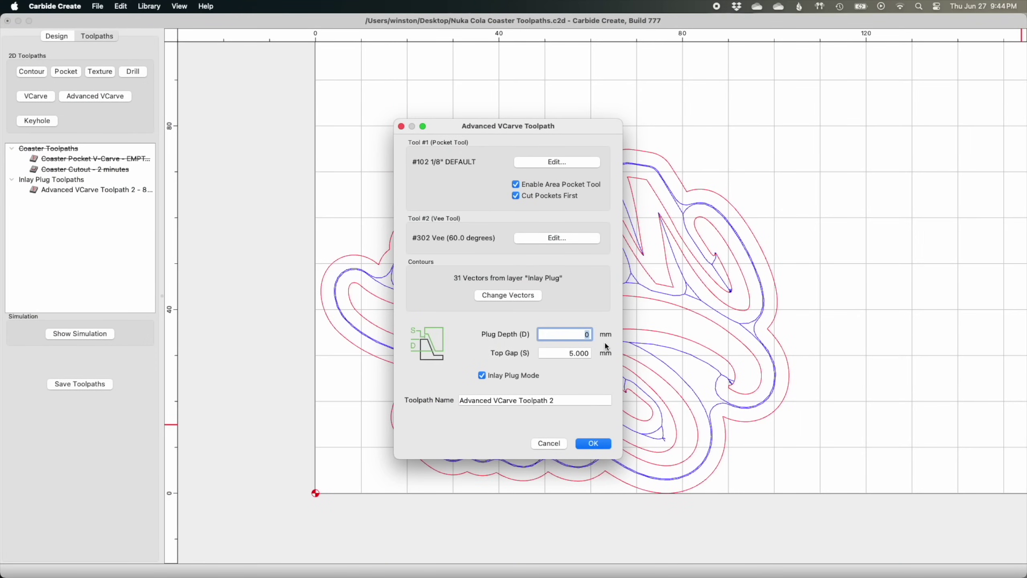
type("4.5")
double_click(594, 354)
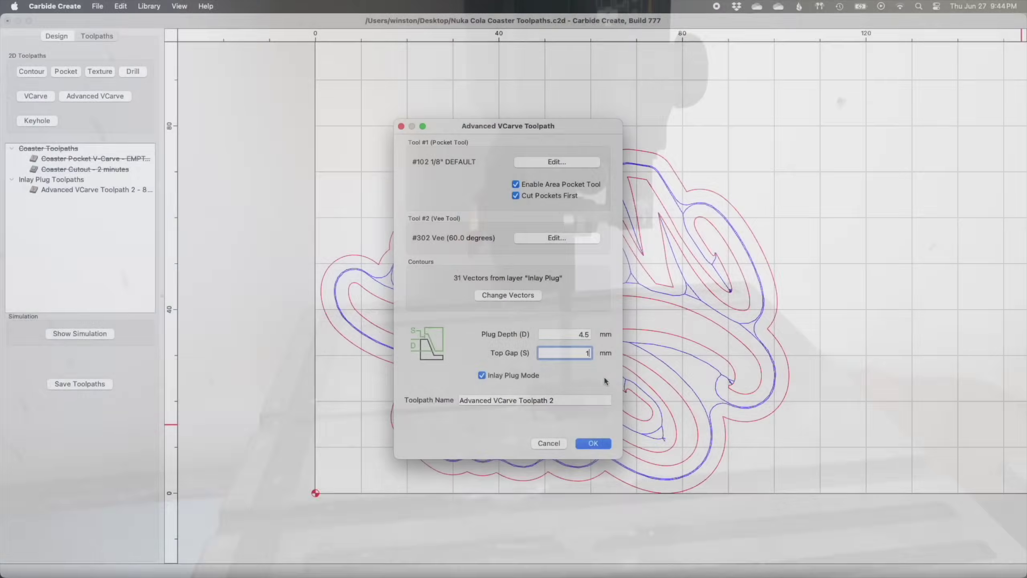
type("1")
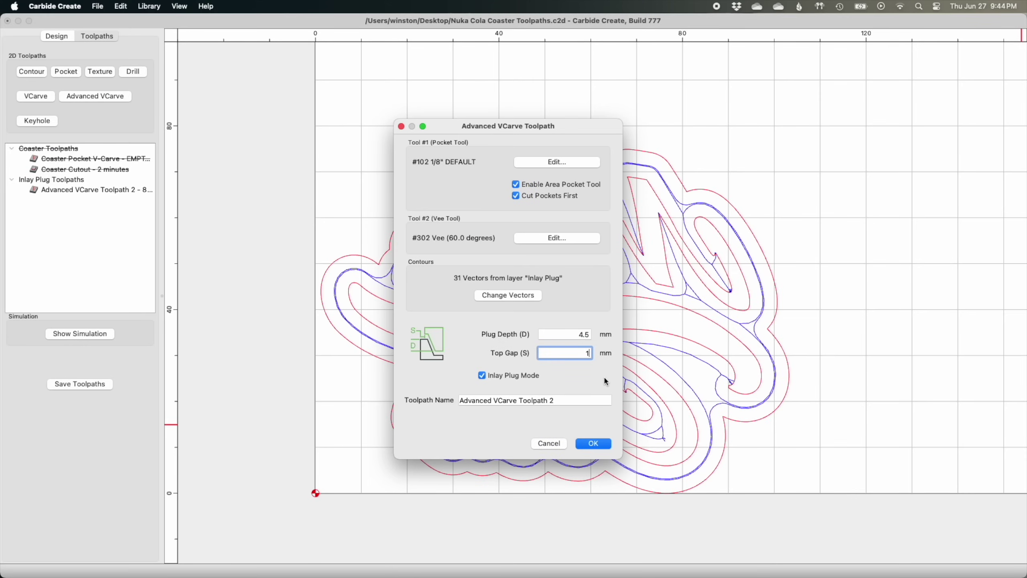
left_click_drag(591, 400, 447, 403)
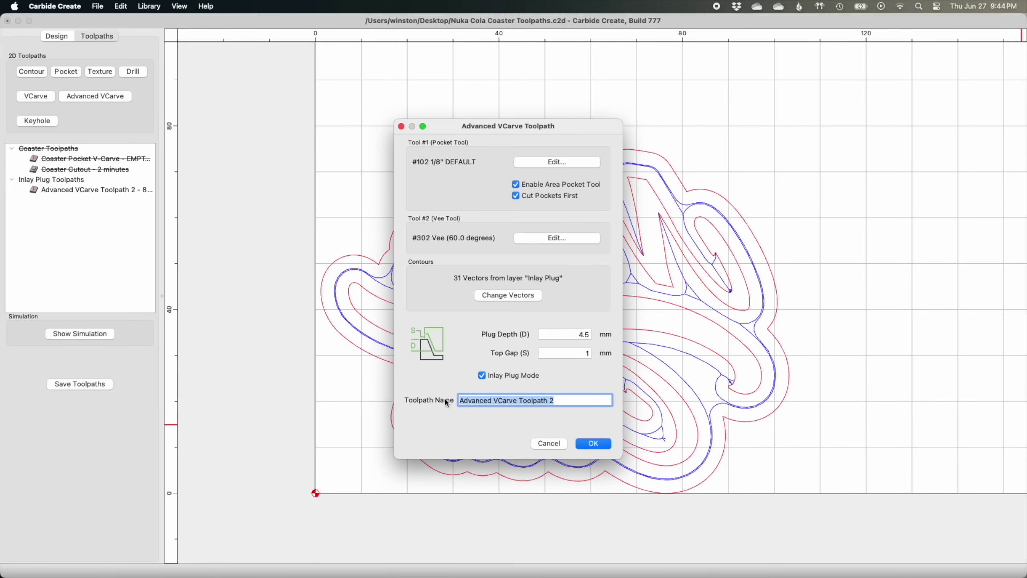
type("Plug V-Carving")
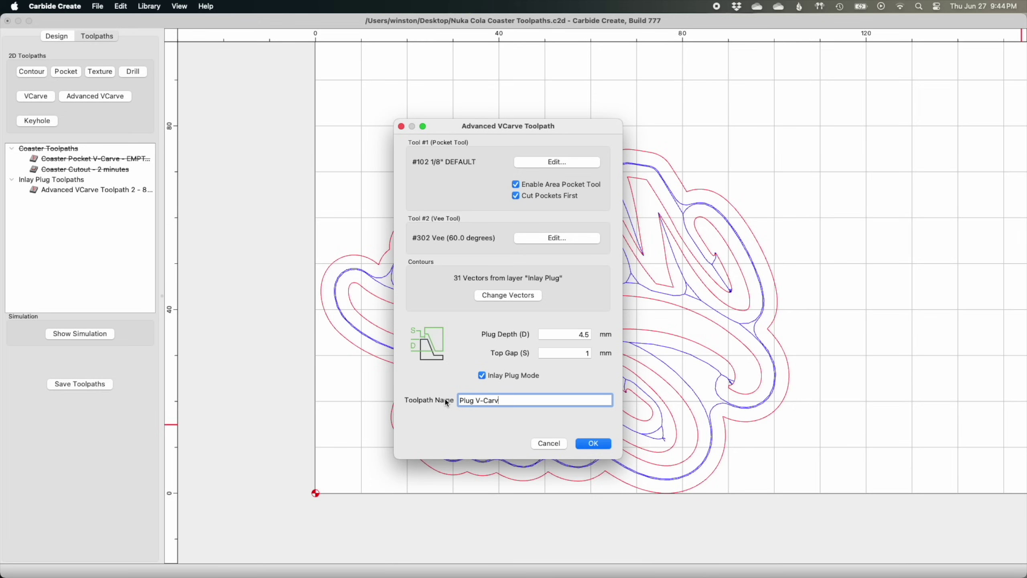
left_click(593, 443)
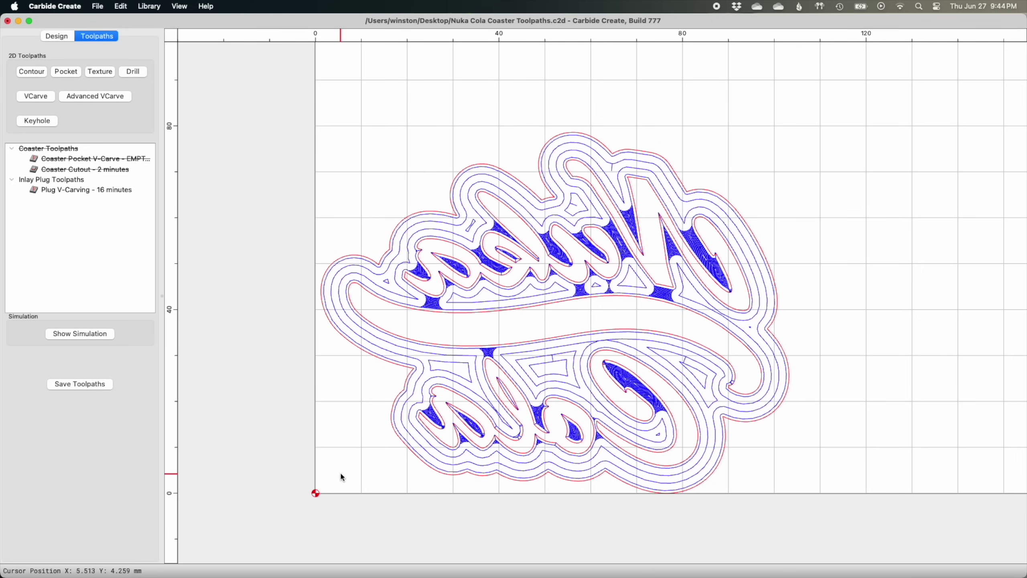
Step: Contour the selected outer offset outline with max depth 1, naming the toolpath Plug Cutout
left_click(323, 334)
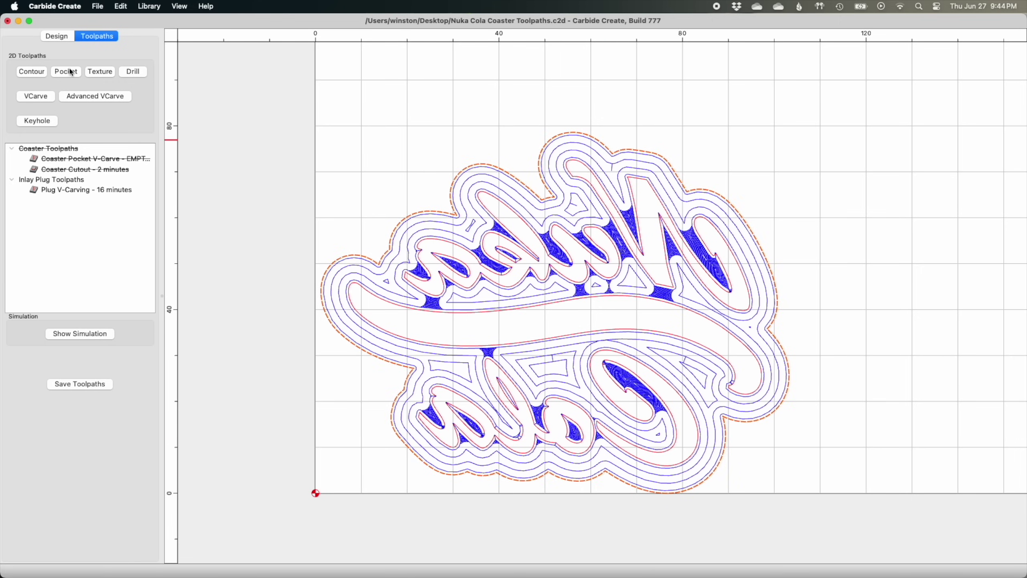
left_click(32, 72)
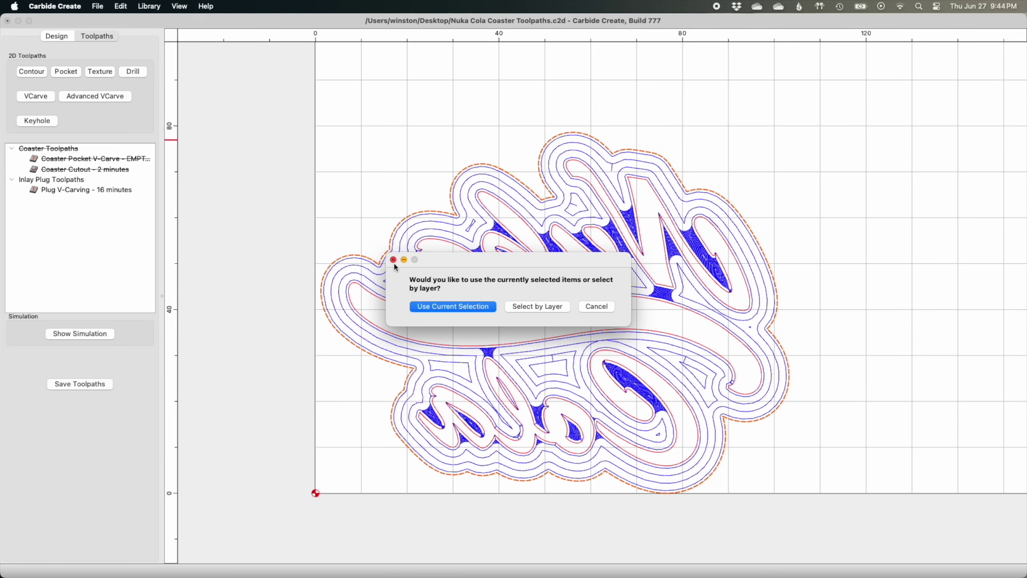
left_click(426, 308)
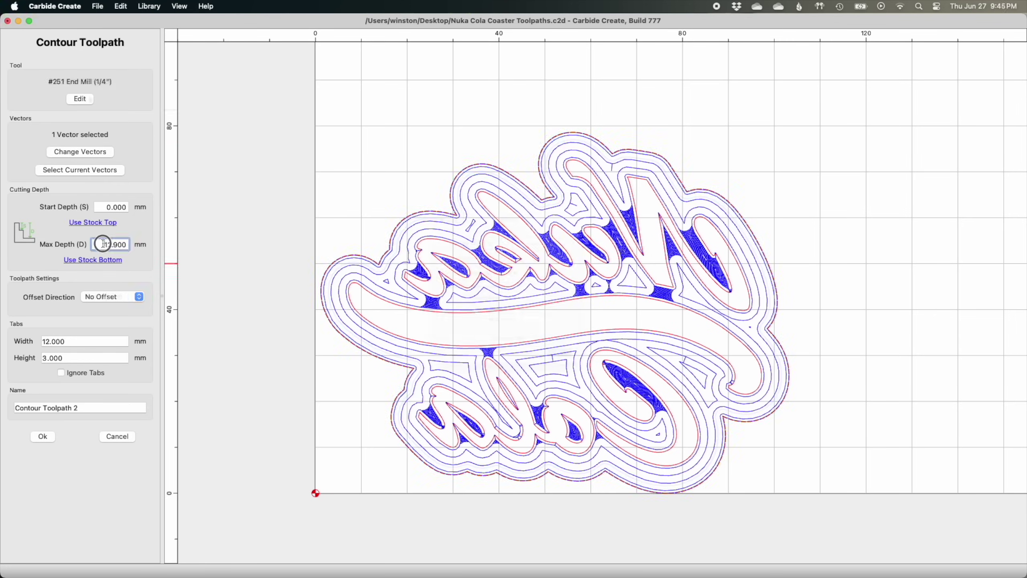
left_click(121, 244)
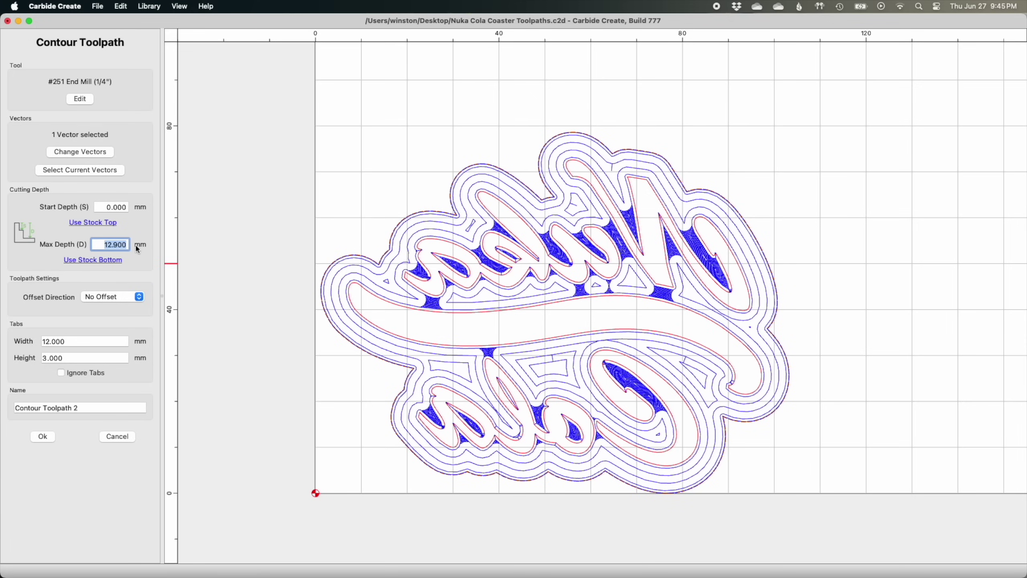
type("1")
left_click_drag(106, 408, 11, 422)
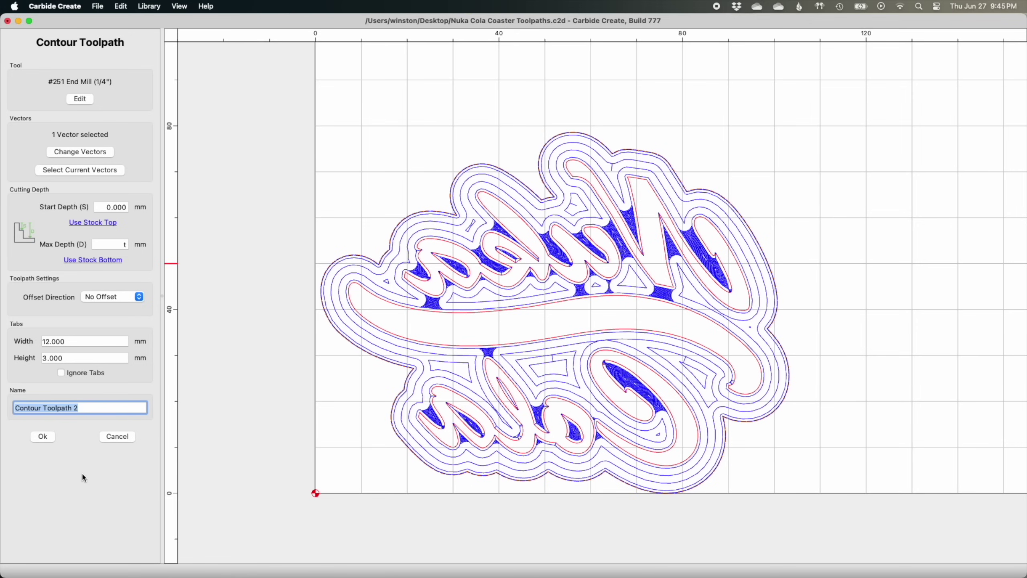
type("Cont")
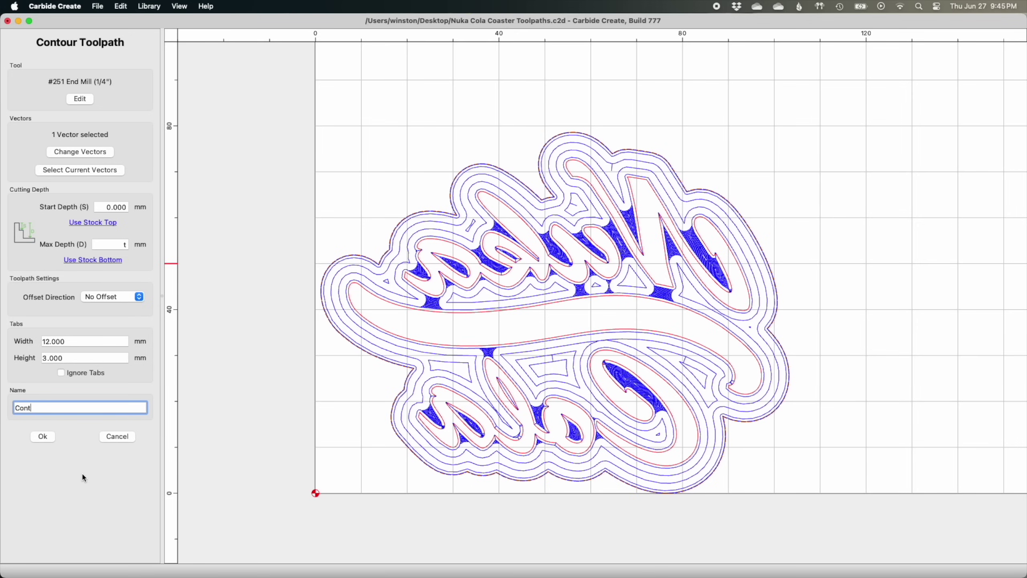
key("BackSpace")
key("BackSpace")
key("BackSpace")
key("BackSpace")
type("Plug Cutout")
left_click(43, 437)
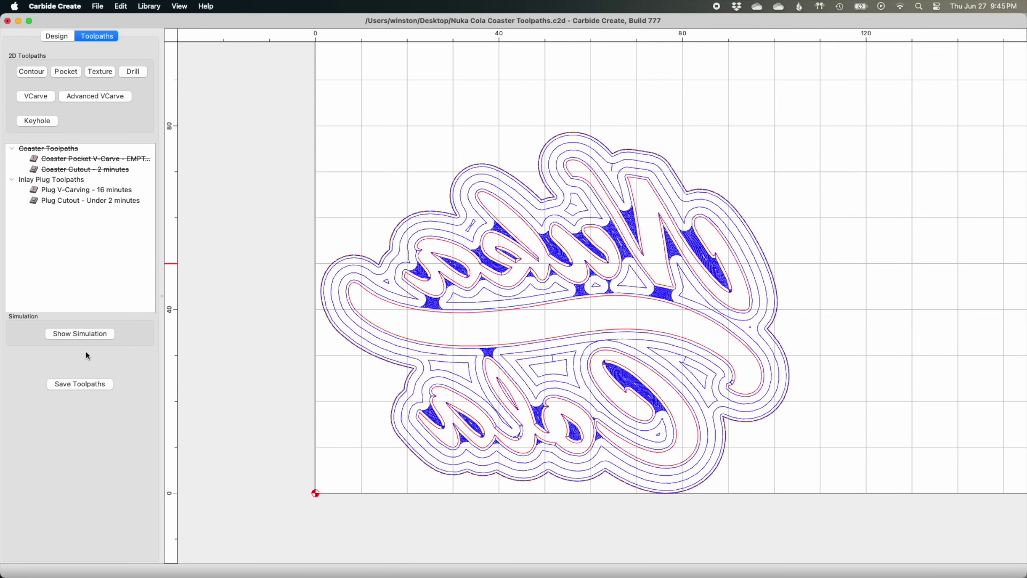
Step: Run the simulation to preview the plug V-carve and cutout toolpaths
left_click(82, 338)
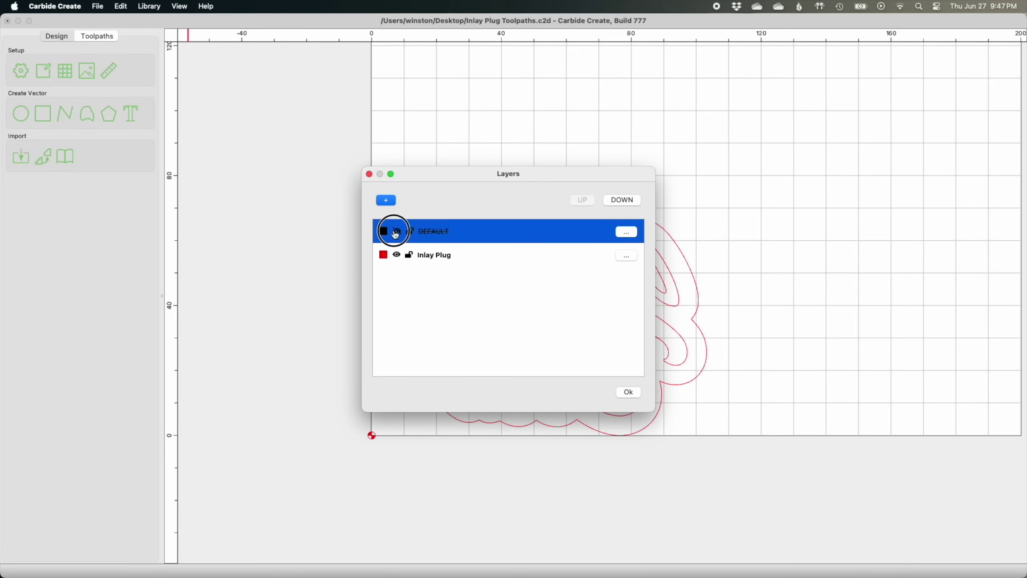
Step: Accept the job setup, then draw a rectangle and move it over the logo
left_click(22, 74)
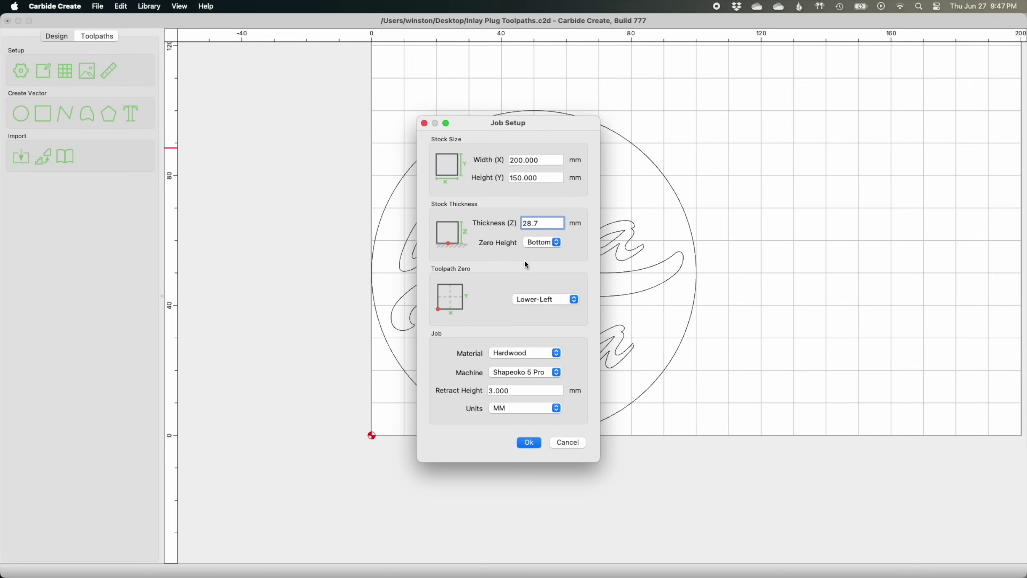
left_click(529, 442)
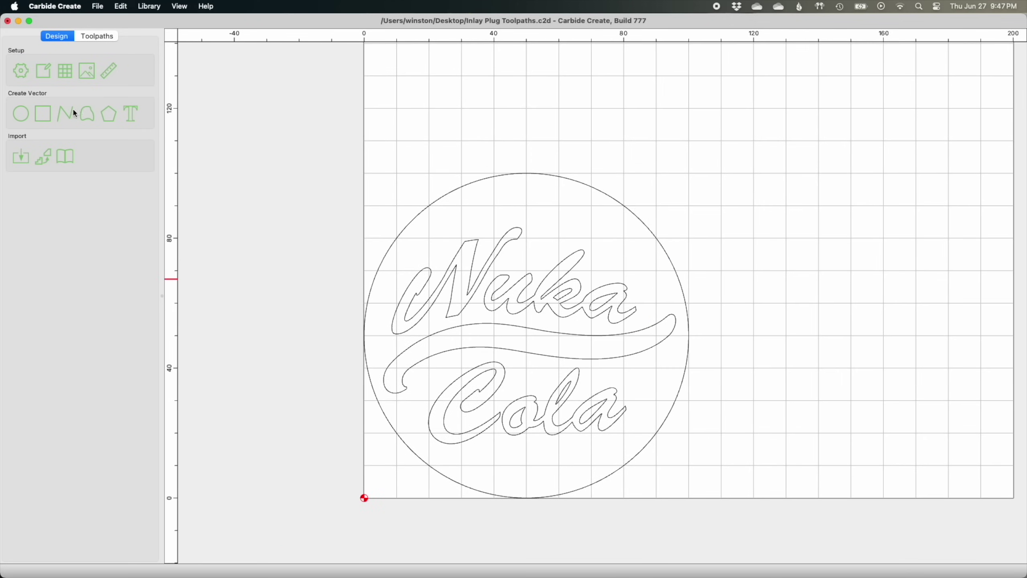
left_click(43, 115)
left_click(752, 269)
left_click(914, 172)
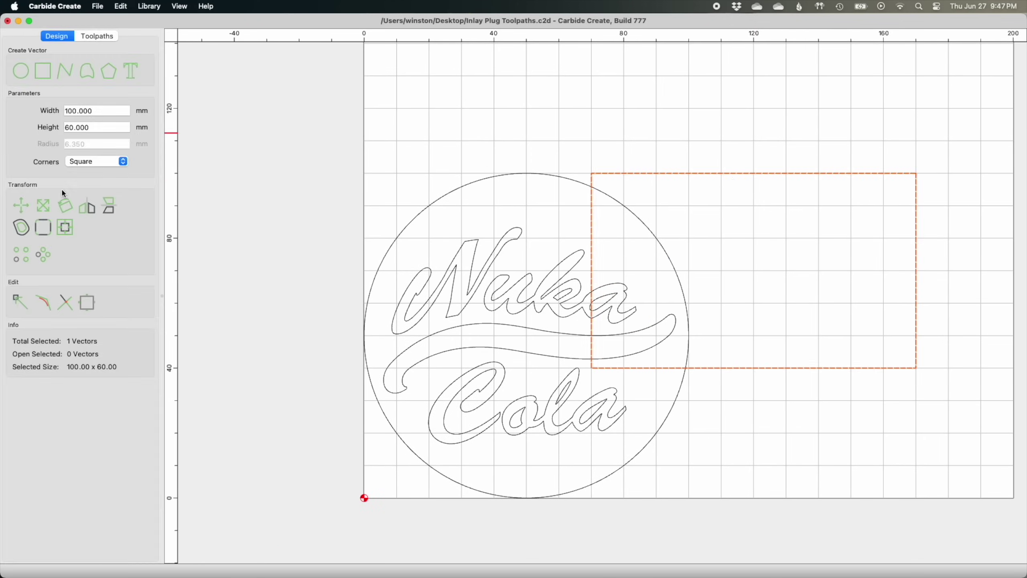
key("m")
left_click_drag(586, 365, 363, 428)
left_click(80, 204)
Step: Make the rectangle 80 mm tall with 20 mm chamfered corners
double_click(81, 127)
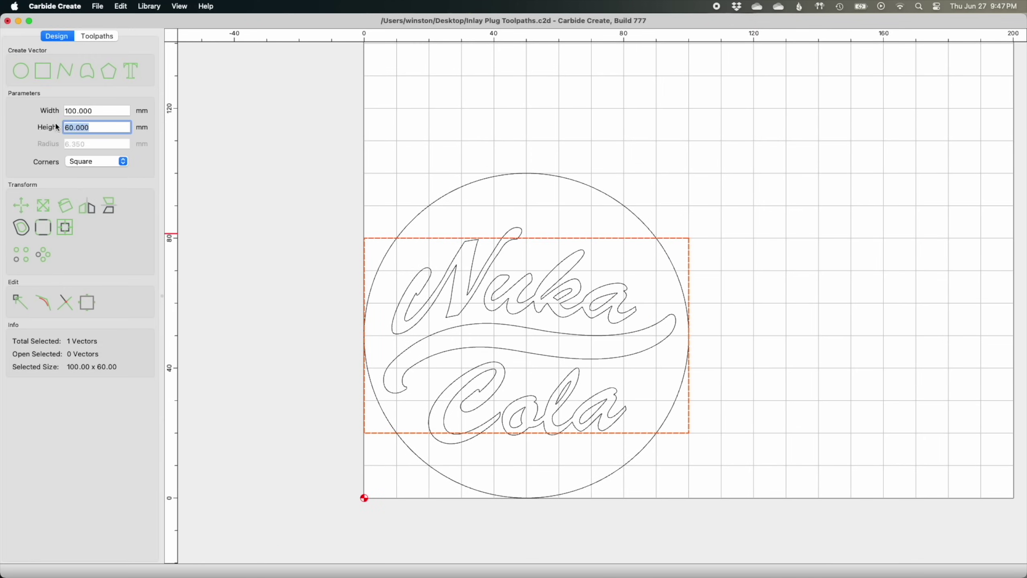
type("80")
key("Return")
left_click(74, 162)
left_click(82, 181)
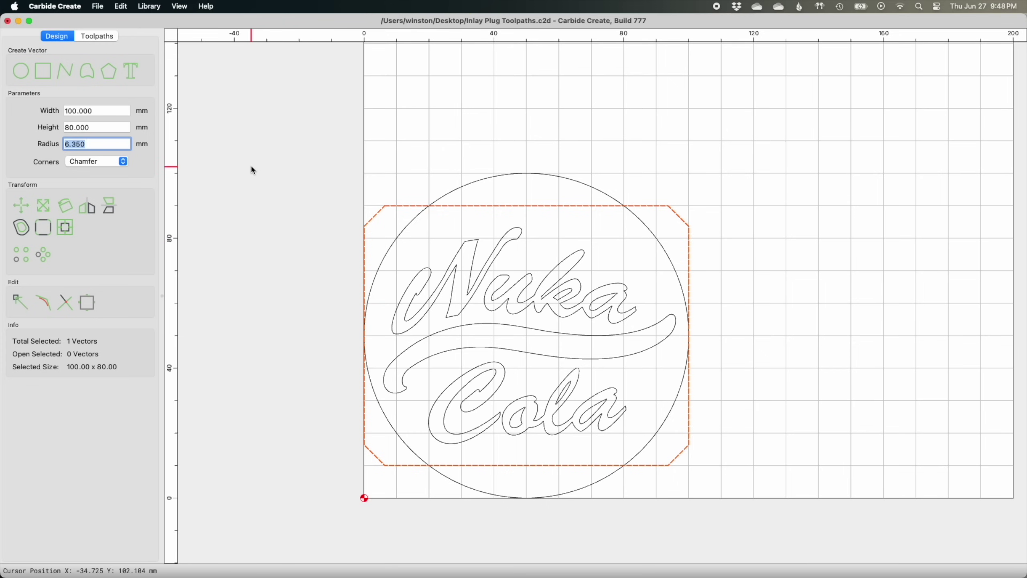
type("20")
key("Return")
left_click(270, 201)
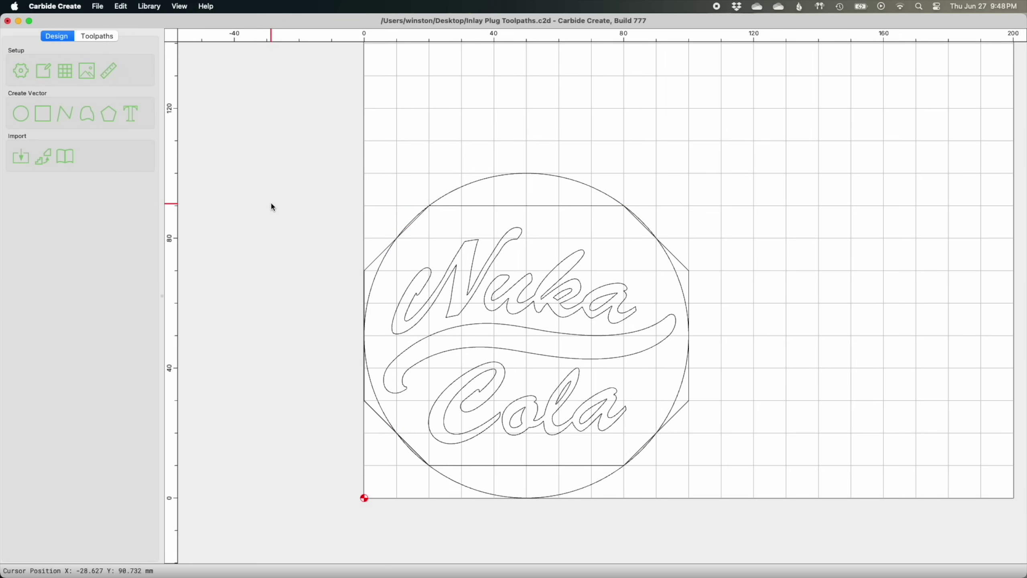
Step: Disable the Inlay Plug Toolpaths group and add a new toolpath group named Surfacing
left_click(97, 37)
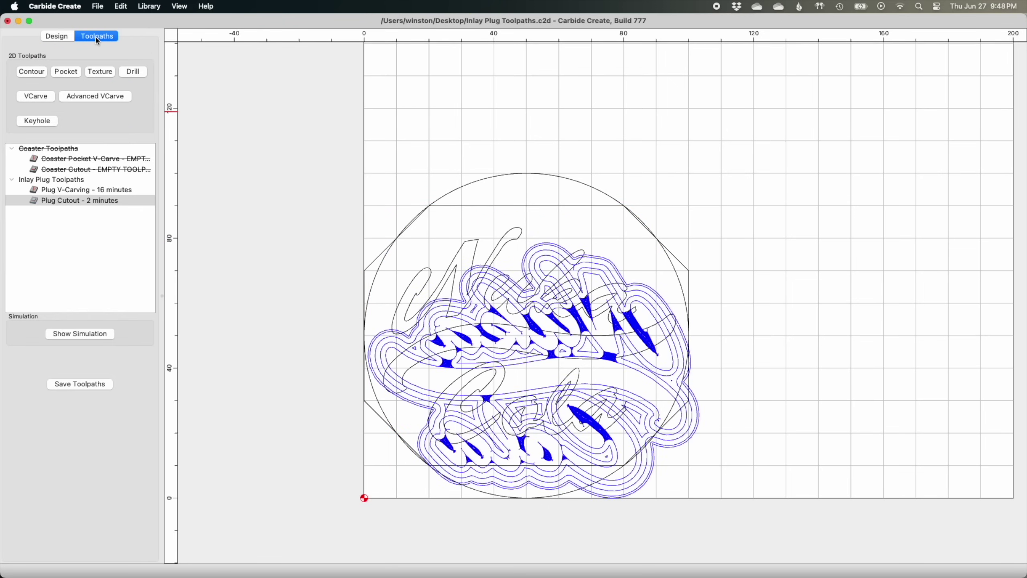
right_click(56, 181)
left_click(72, 186)
right_click(65, 181)
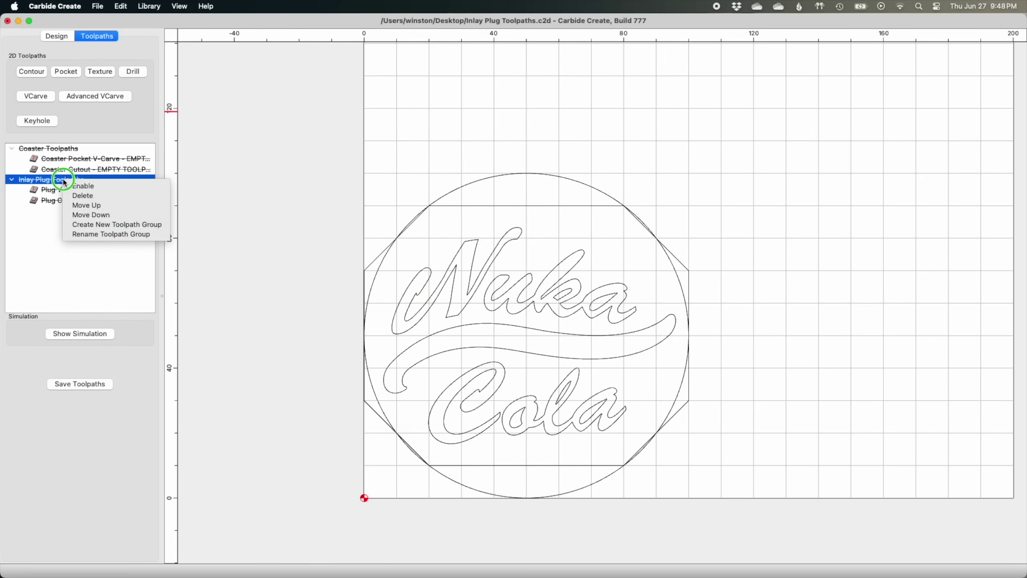
left_click(89, 225)
right_click(45, 211)
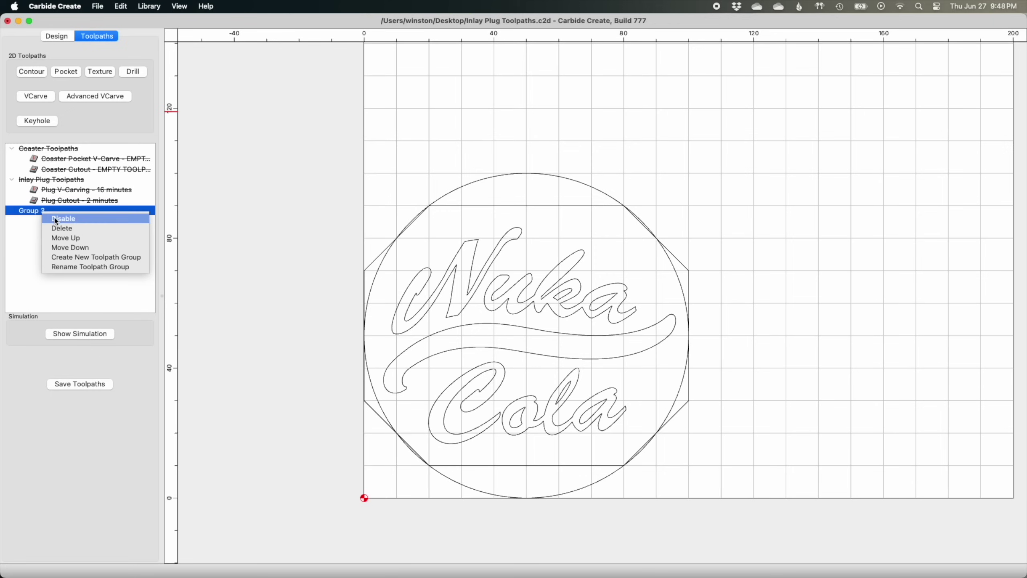
left_click(76, 266)
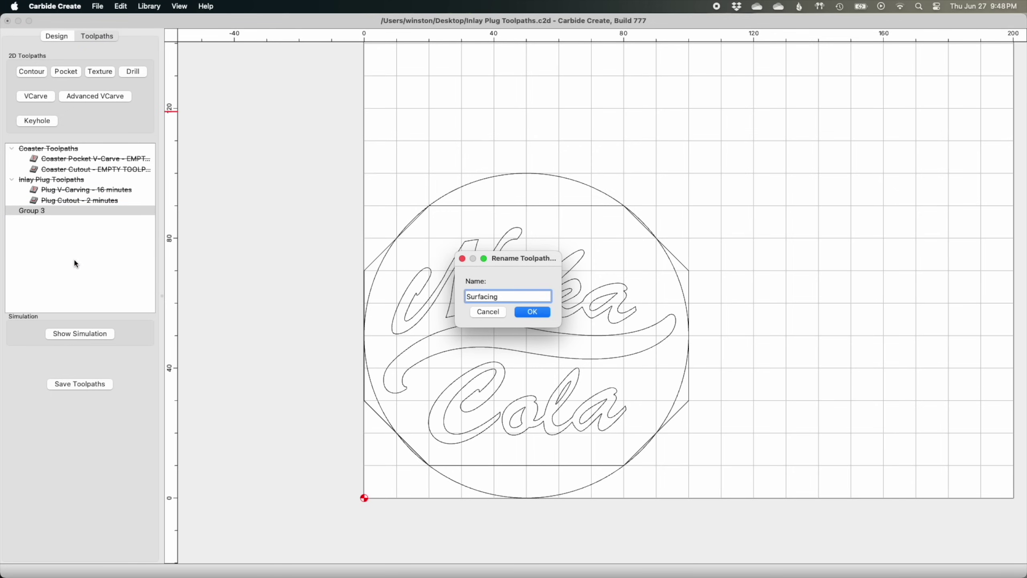
key("Return")
Step: Create a 15.5 mm-deep pocket named 'Nuking the Plug' on the chamfered octagon
left_click(397, 238)
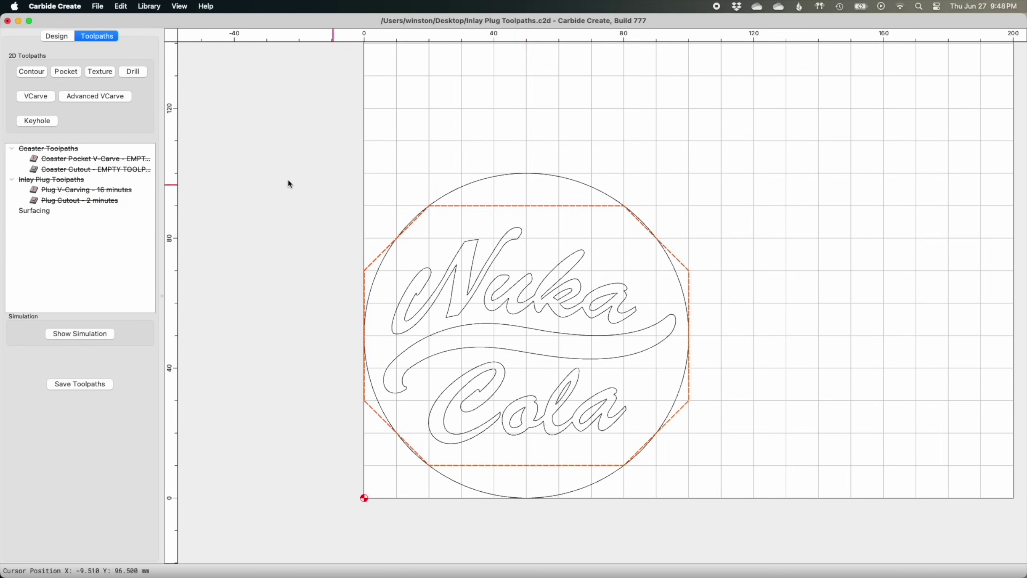
left_click(66, 71)
key("Return")
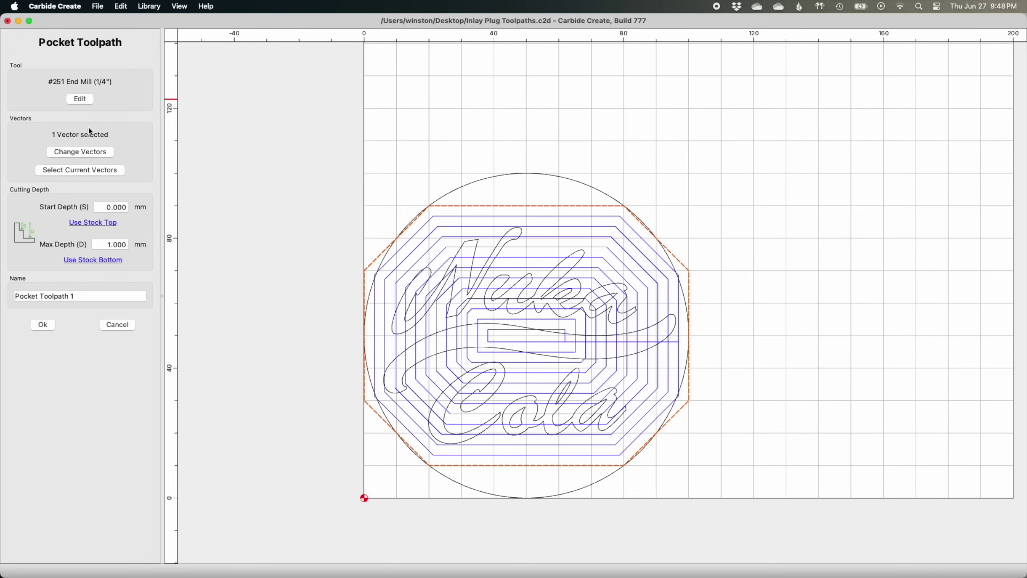
left_click(80, 99)
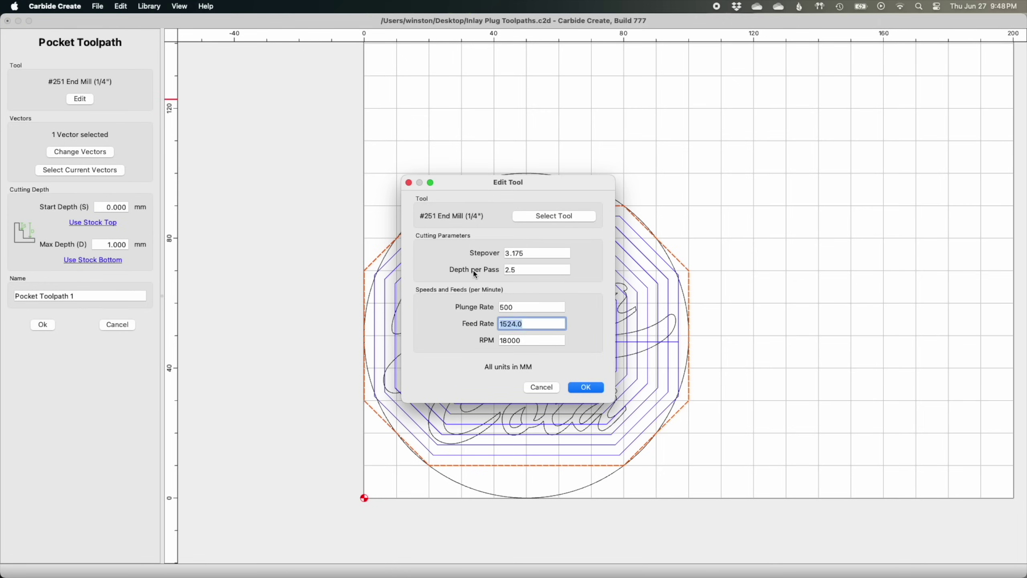
key("Tab")
key("Return")
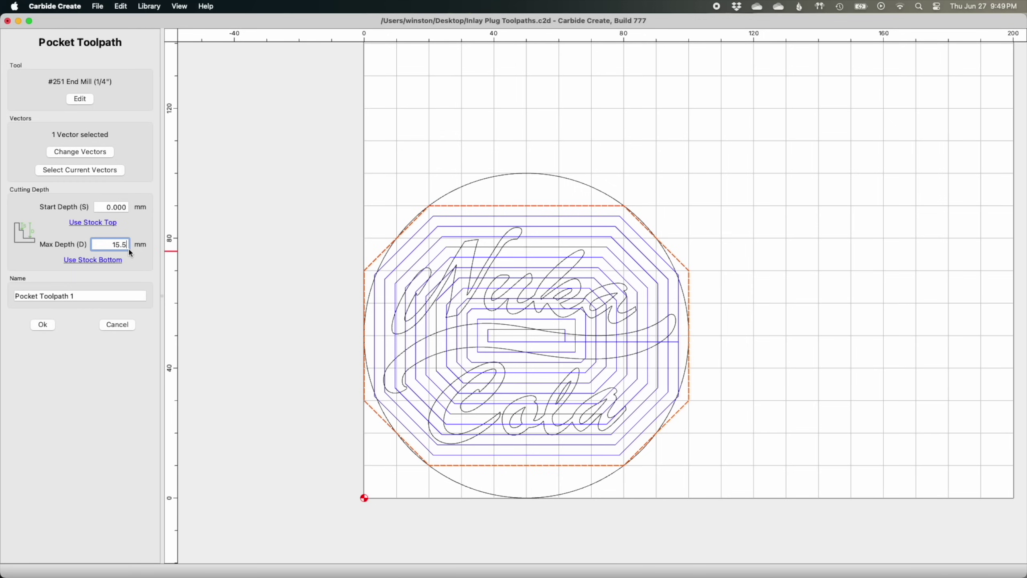
mouse_move(1, 292)
key("BackSpace")
type("N")
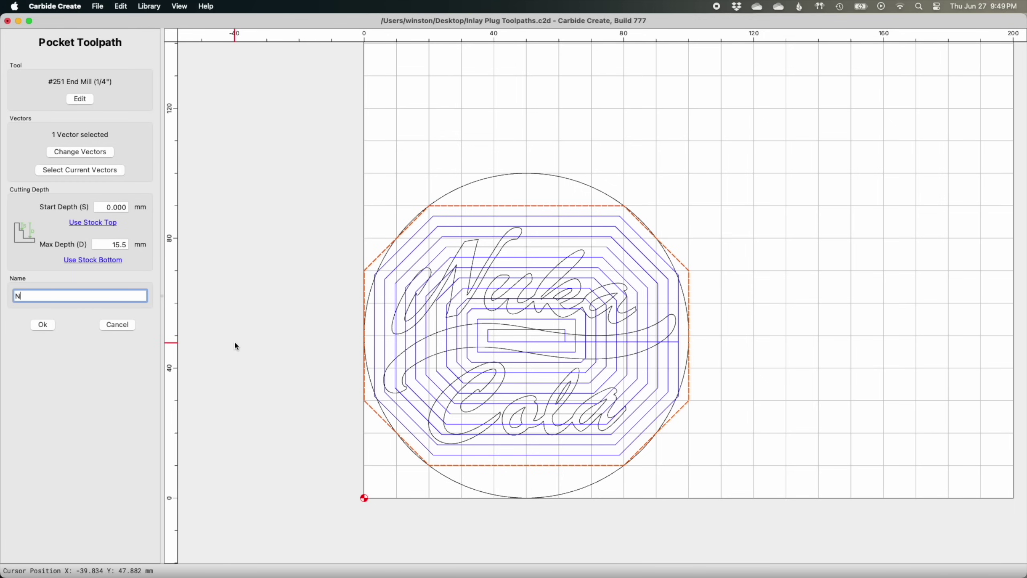
type("uking the Plug")
left_click(45, 325)
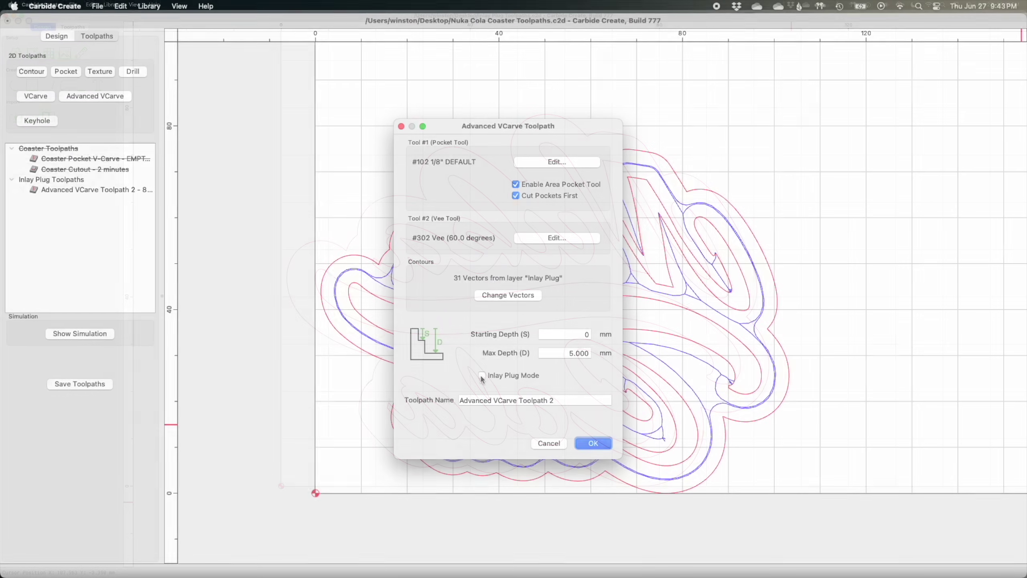
Step: Enable Inlay Plug Mode for the plug's Advanced VCarve toolpath
left_click(481, 376)
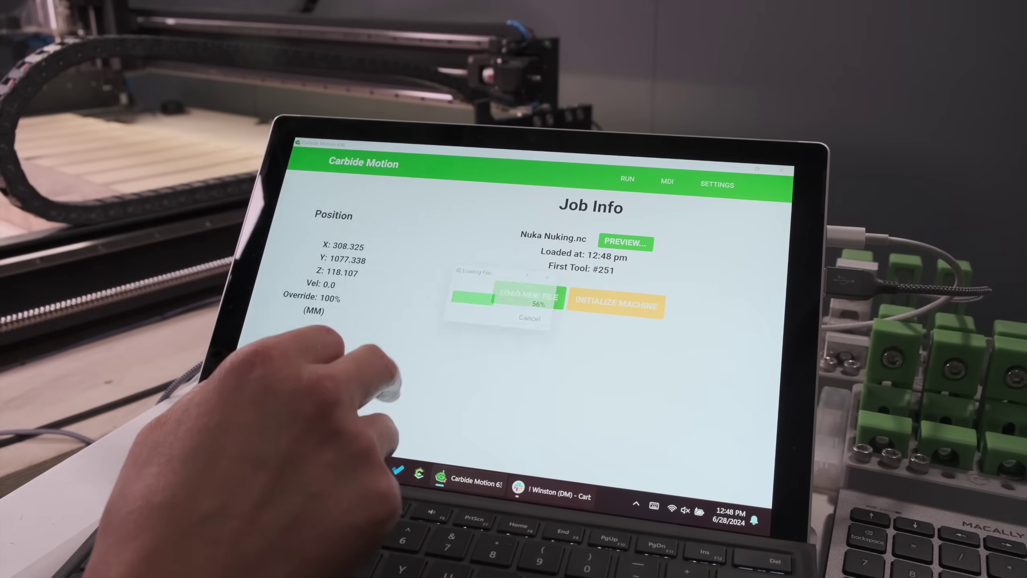
Step: Preview the Nuka Nuking.nc toolpath in Front view, then ISO view
left_click(379, 163)
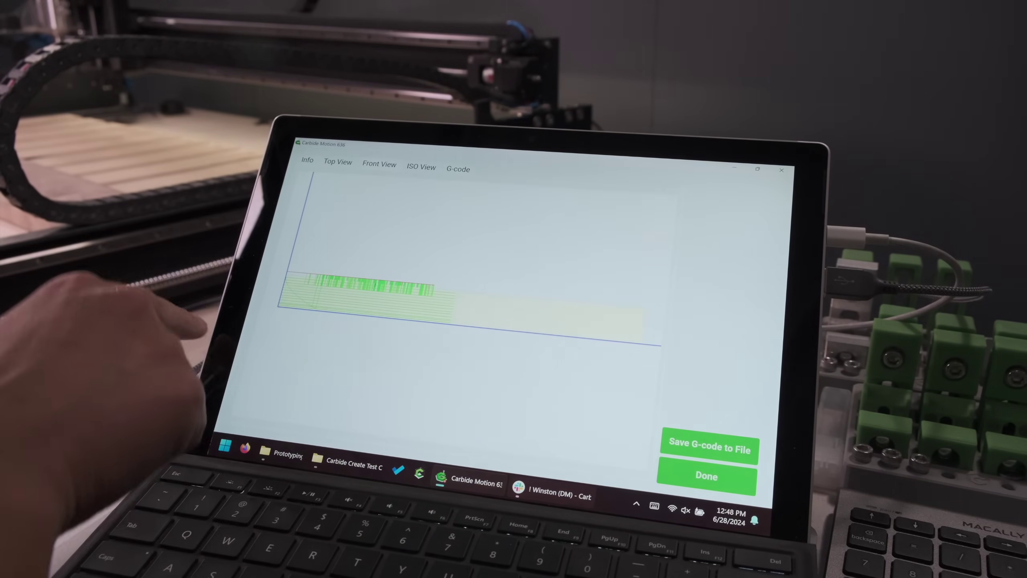
left_click(421, 167)
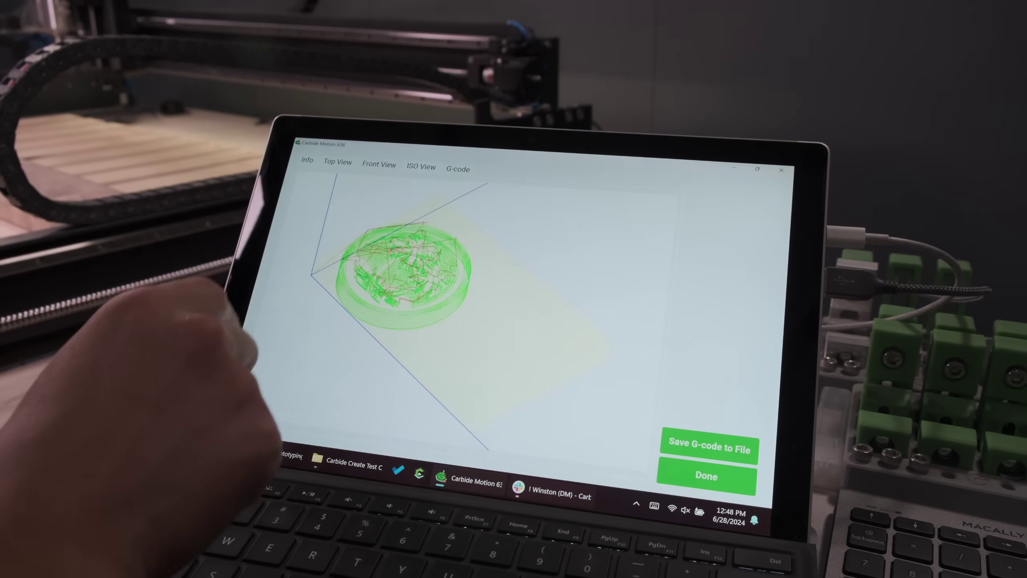